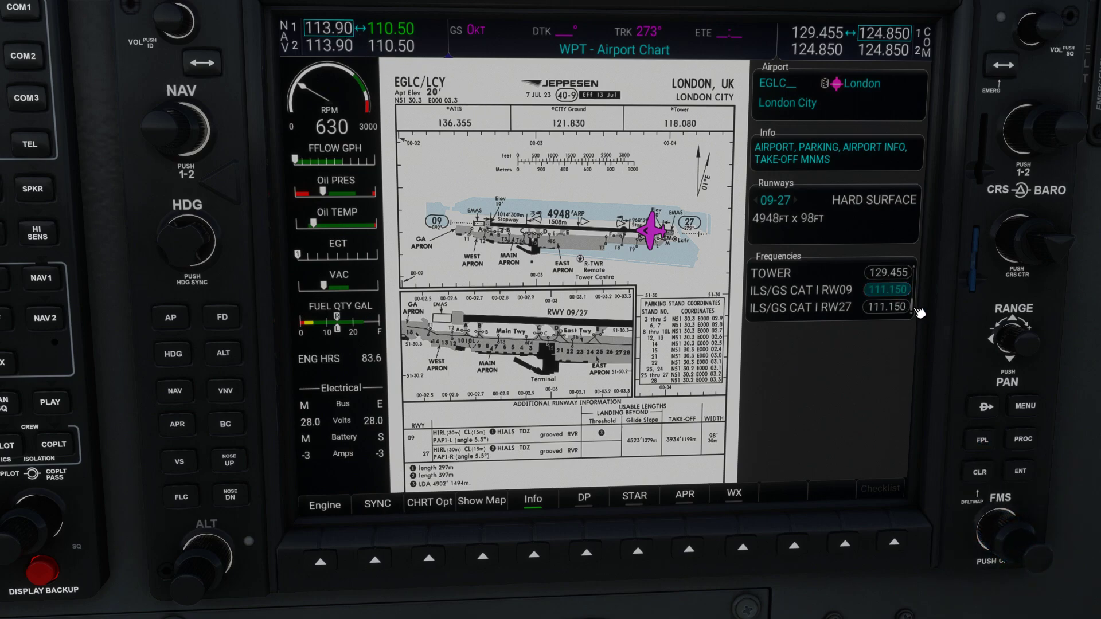
Load the EGLC runway 27 ILS frequency 111.150 into NAV1 standby and make it the active NAV1 frequency.
scroll(1015, 519, up, 1)
click(1020, 471)
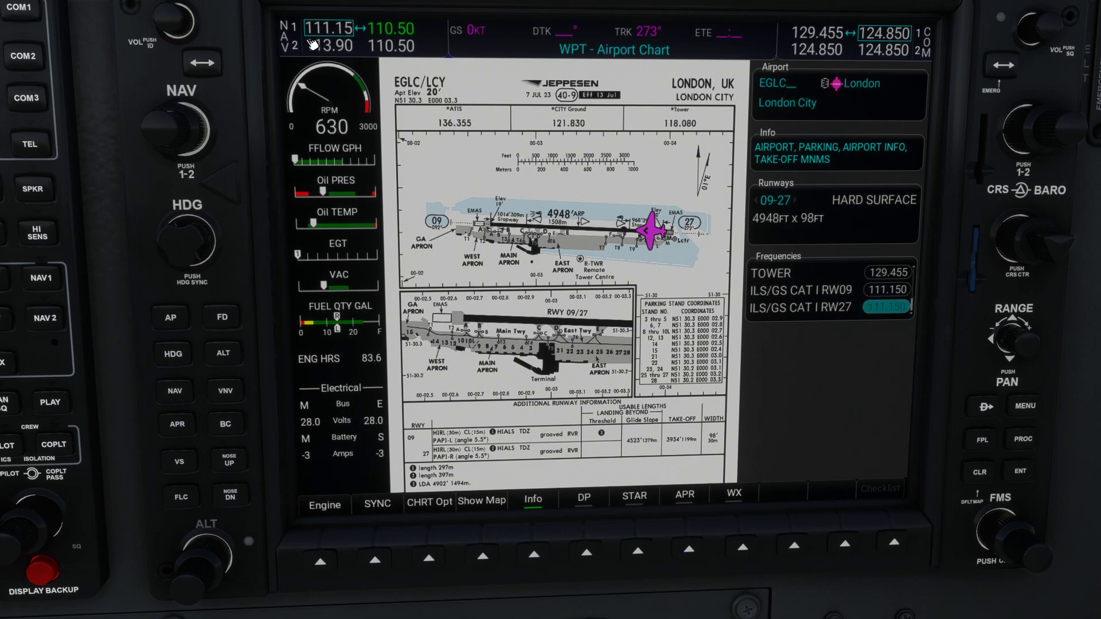
click(202, 62)
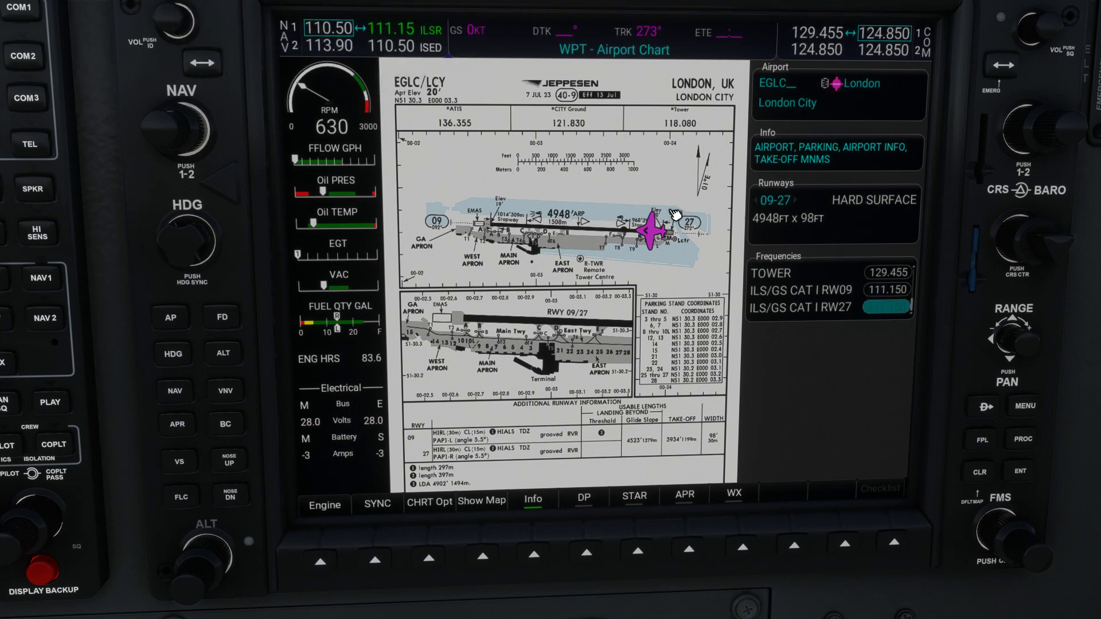
drag(836, 391, 539, 327)
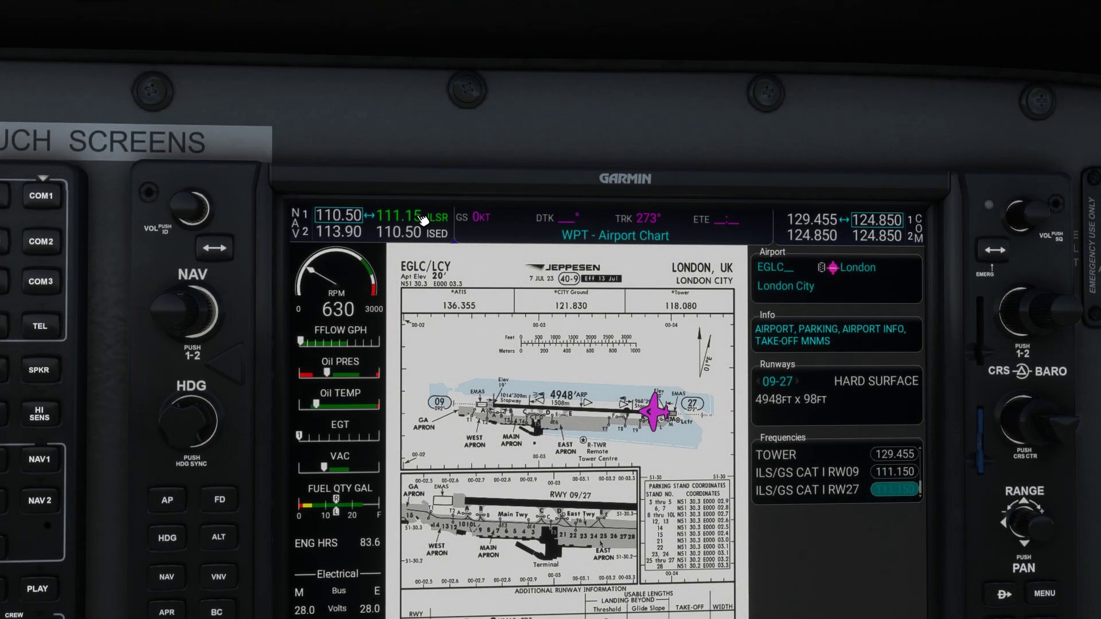
drag(787, 158, 786, 279)
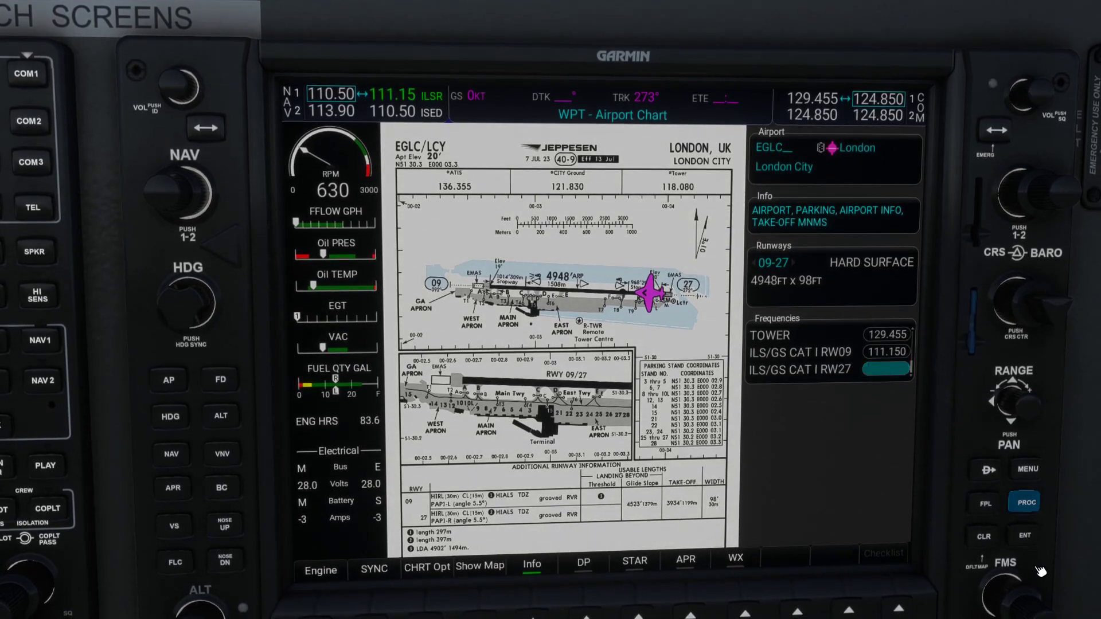
Switch from the airport chart to the Map page group's navigation map and return to the WPT airport chart.
scroll(865, 465, down, 3)
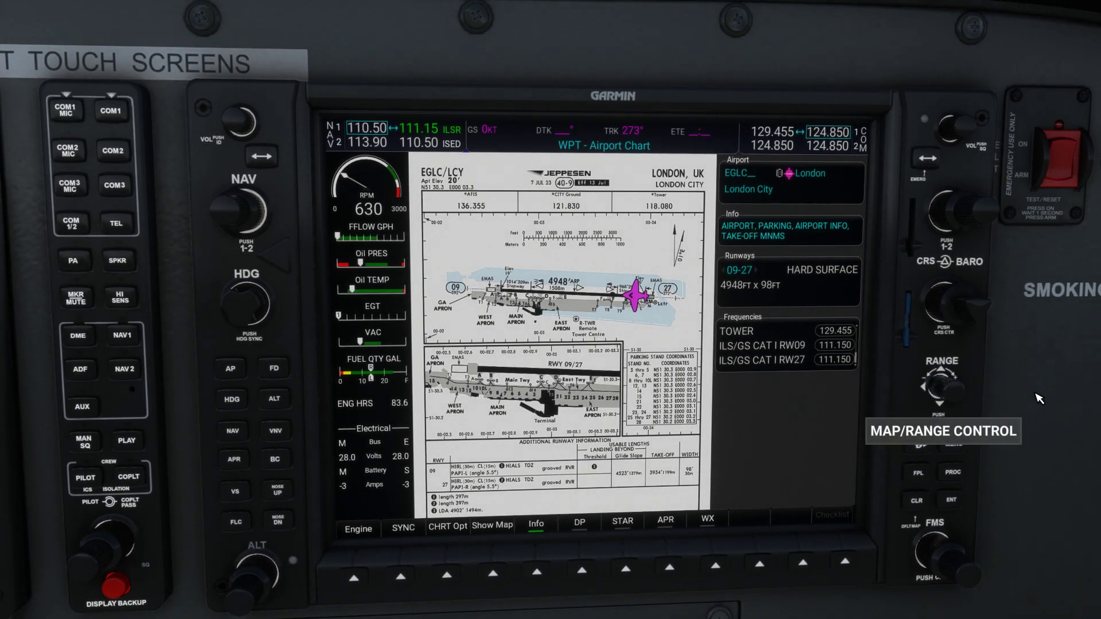
drag(1039, 398, 1025, 386)
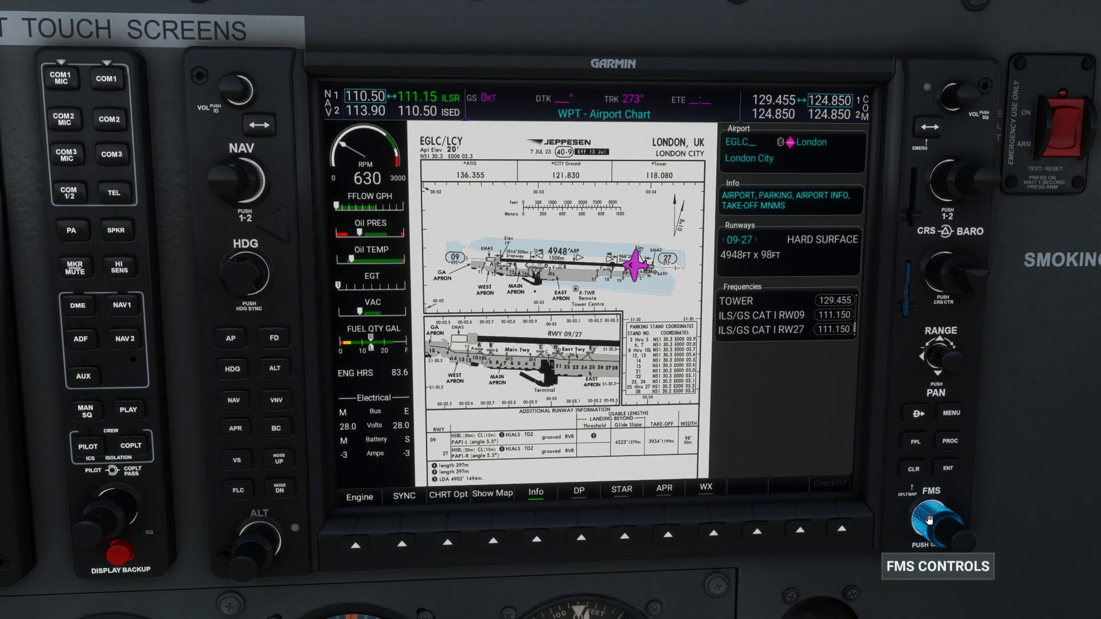
scroll(930, 519, up, 1)
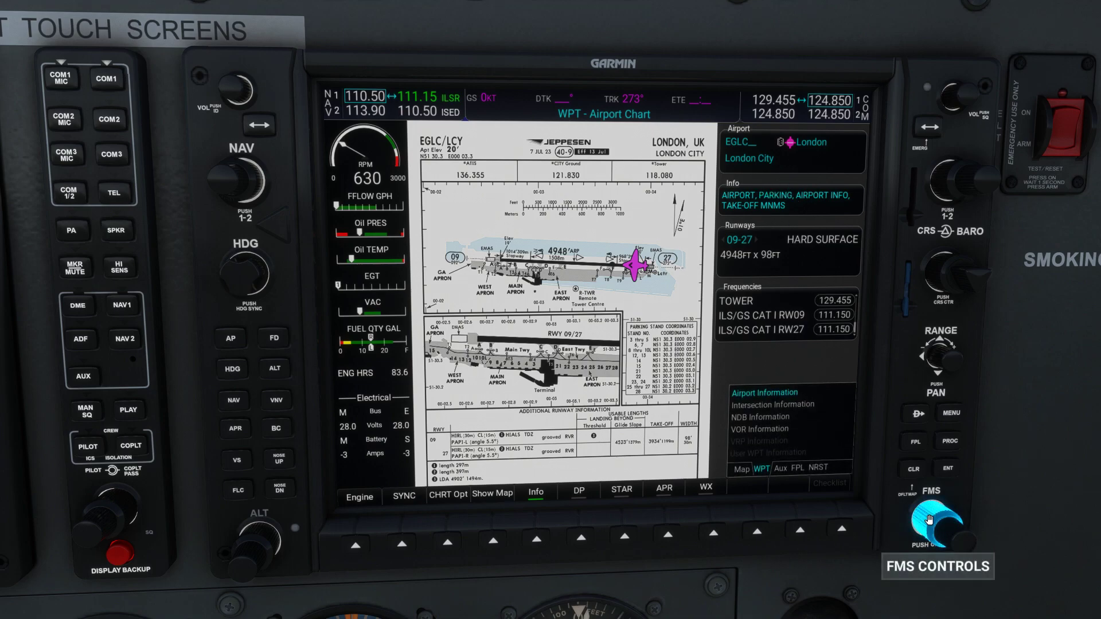
scroll(929, 520, up, 1)
scroll(930, 519, down, 2)
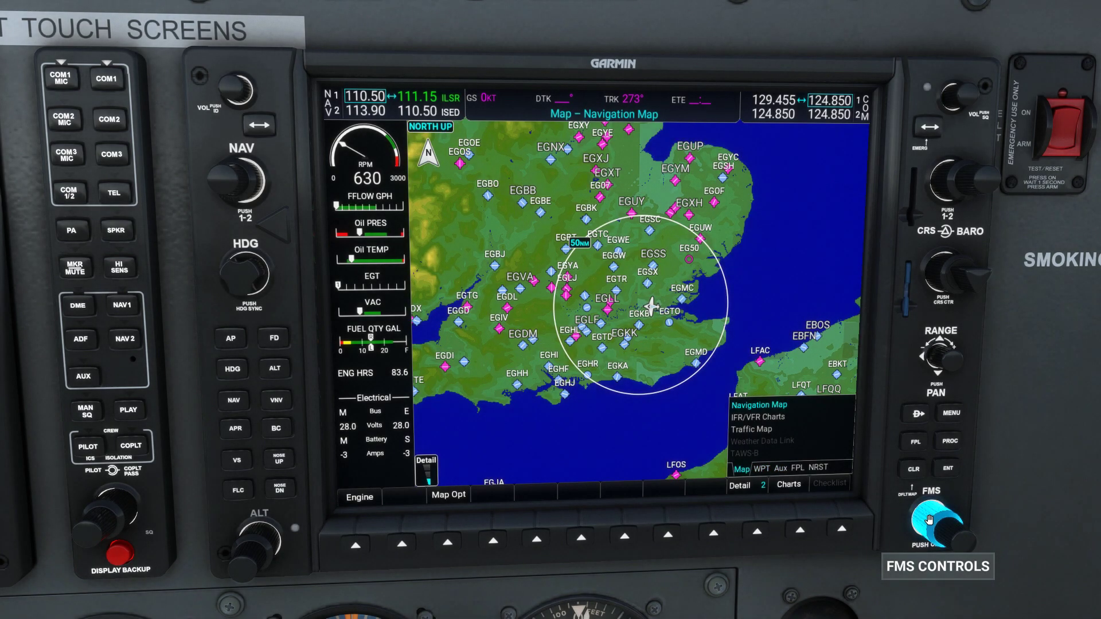
scroll(930, 519, up, 1)
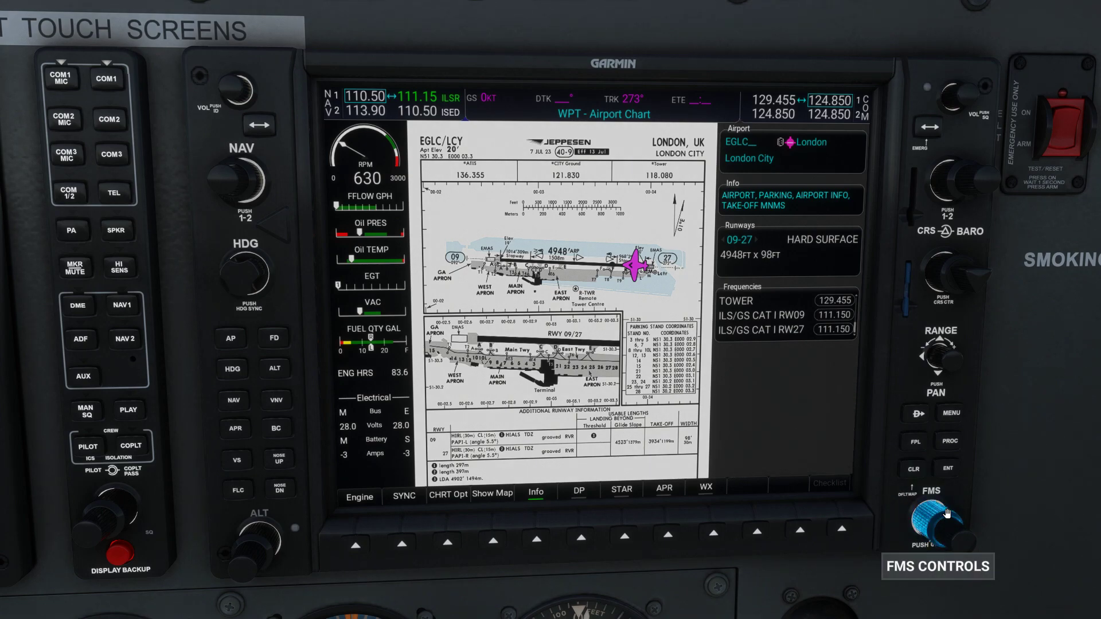
Browse the WPT group's Intersection Information and NDB Information pages and return to Airport Information.
scroll(954, 533, up, 1)
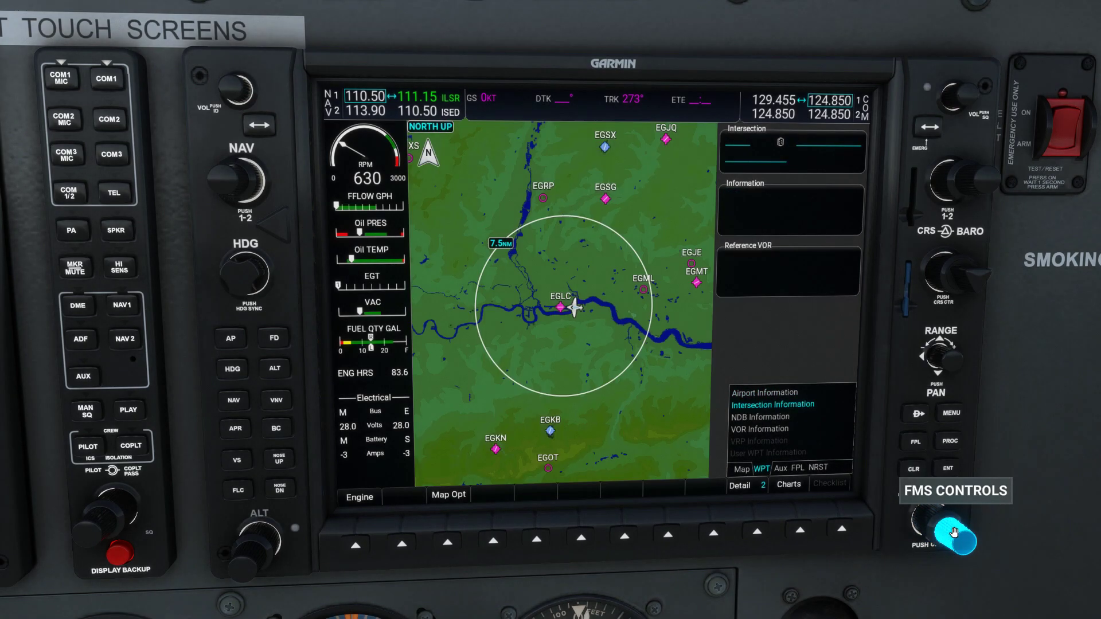
scroll(953, 533, up, 1)
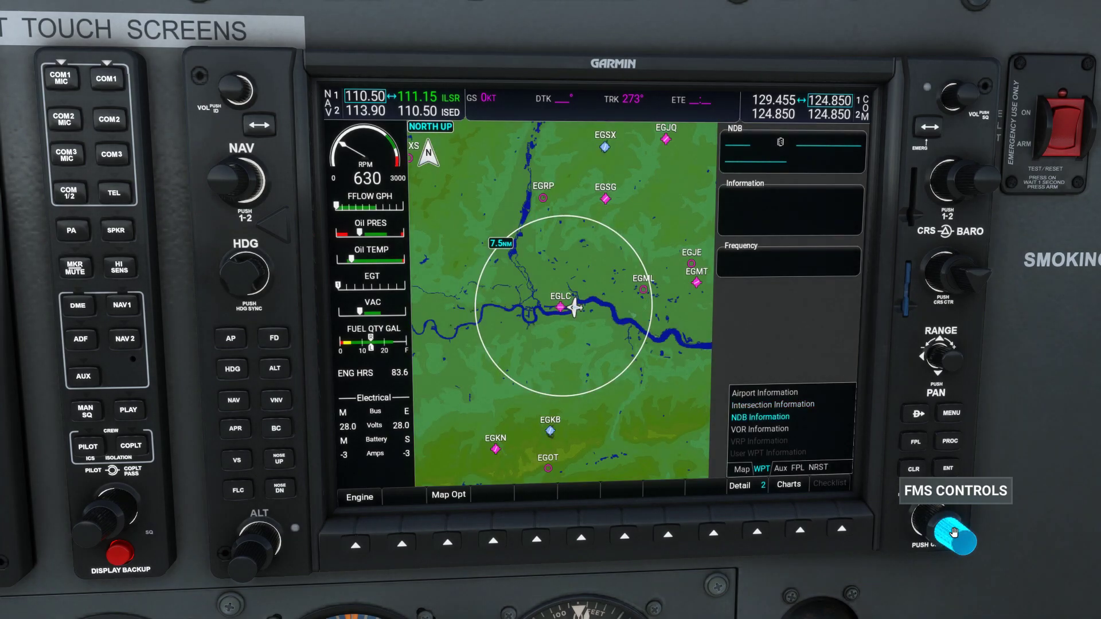
scroll(954, 533, up, 1)
scroll(954, 532, down, 2)
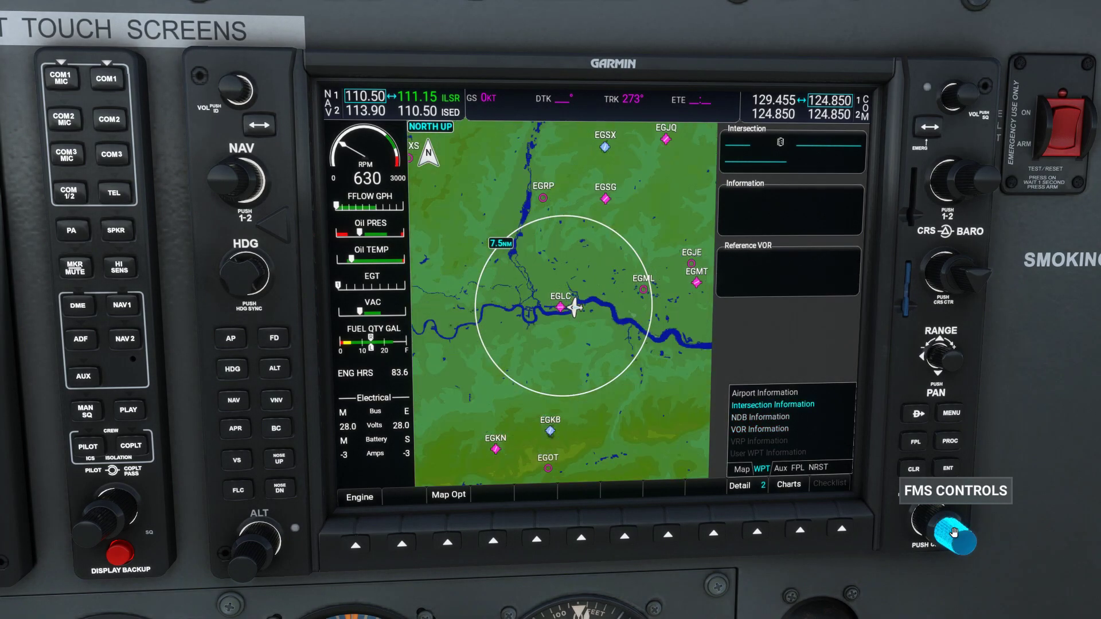
scroll(953, 533, down, 1)
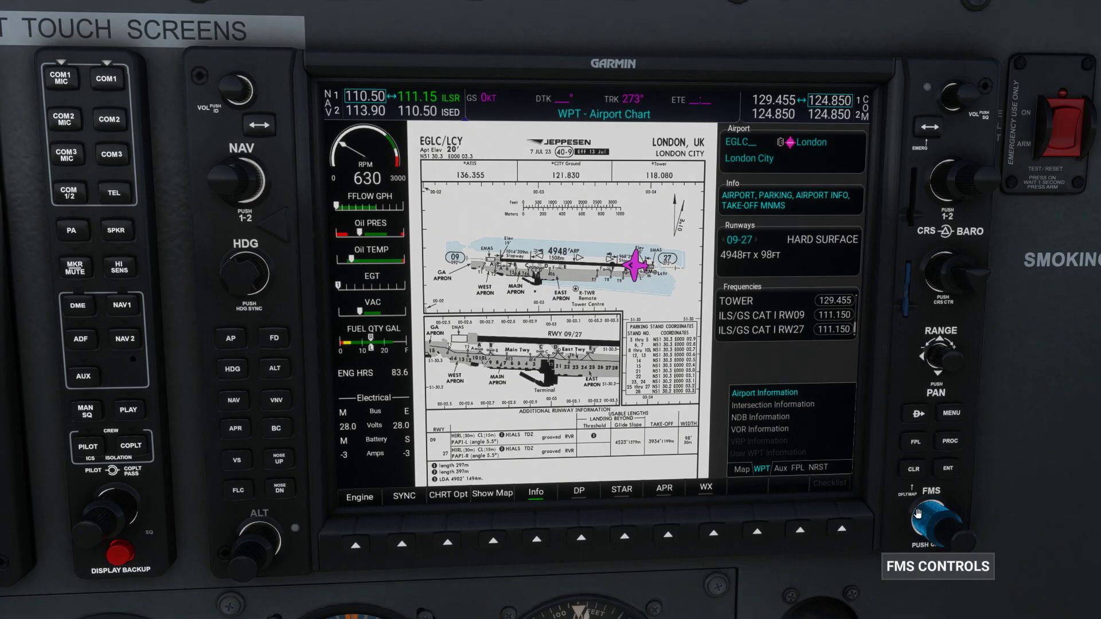
View the Navigraph Settings page in the Aux group and the Flight Plan Catalog in the FPL group.
scroll(933, 515, up, 1)
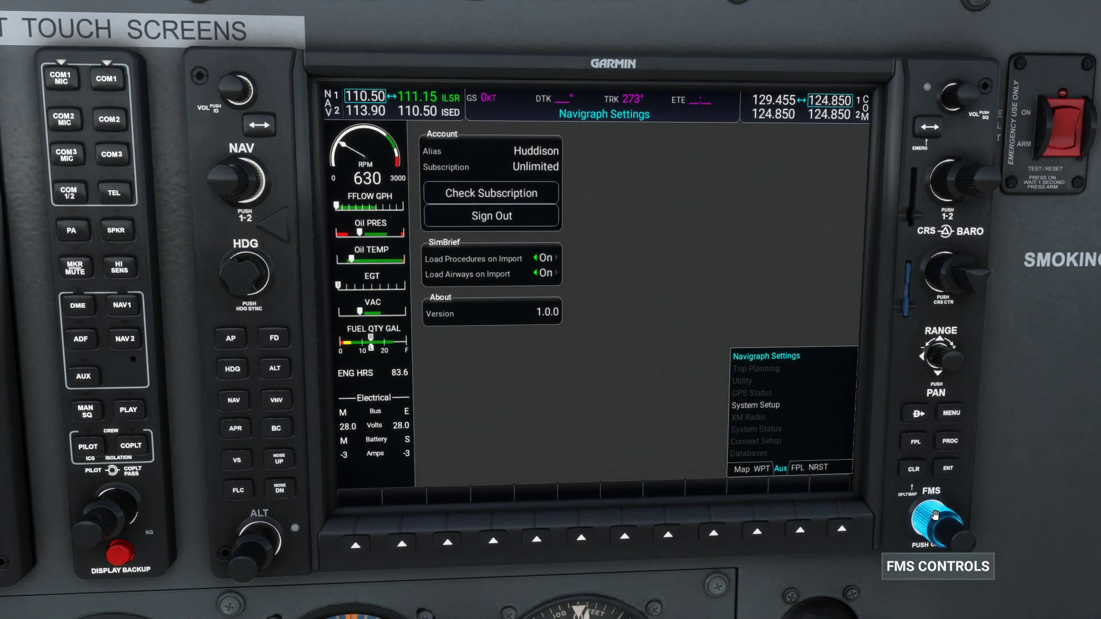
scroll(935, 515, up, 1)
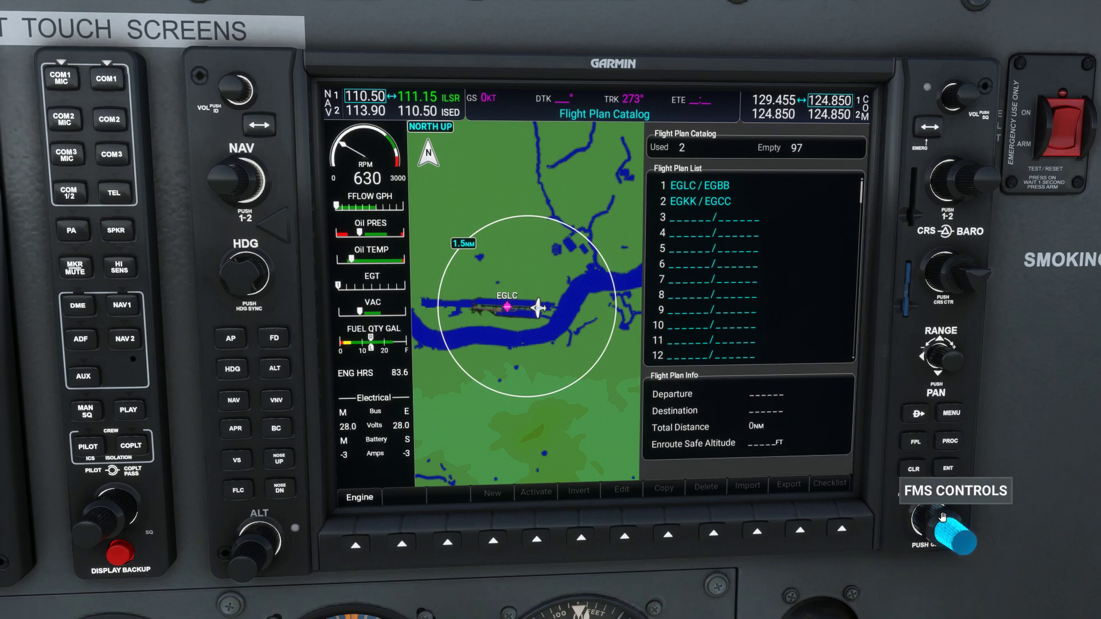
scroll(935, 515, up, 1)
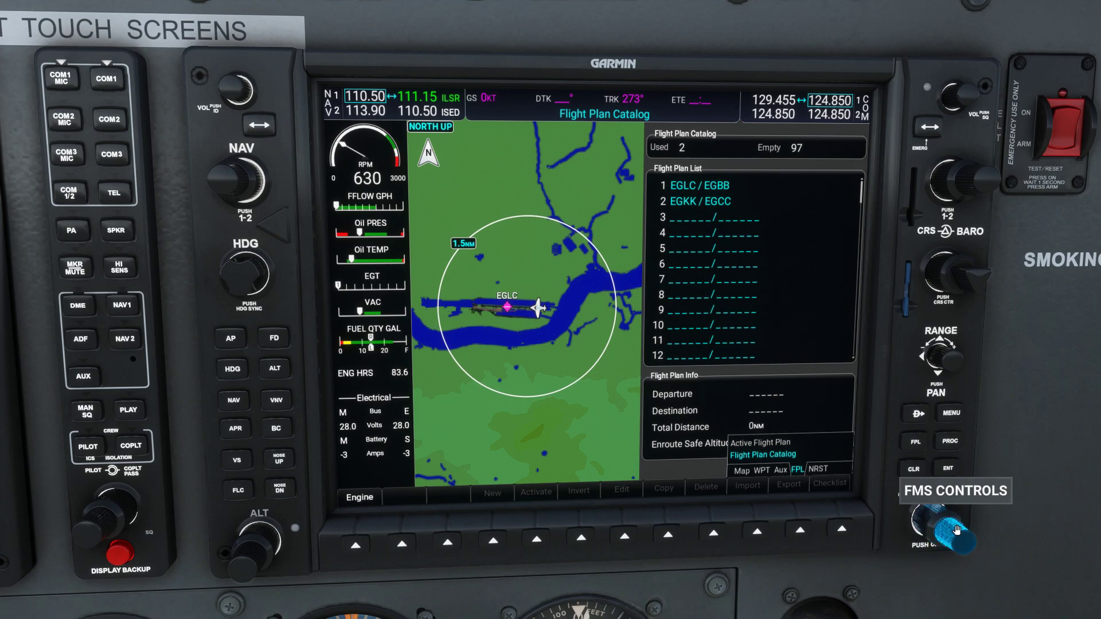
scroll(959, 532, up, 1)
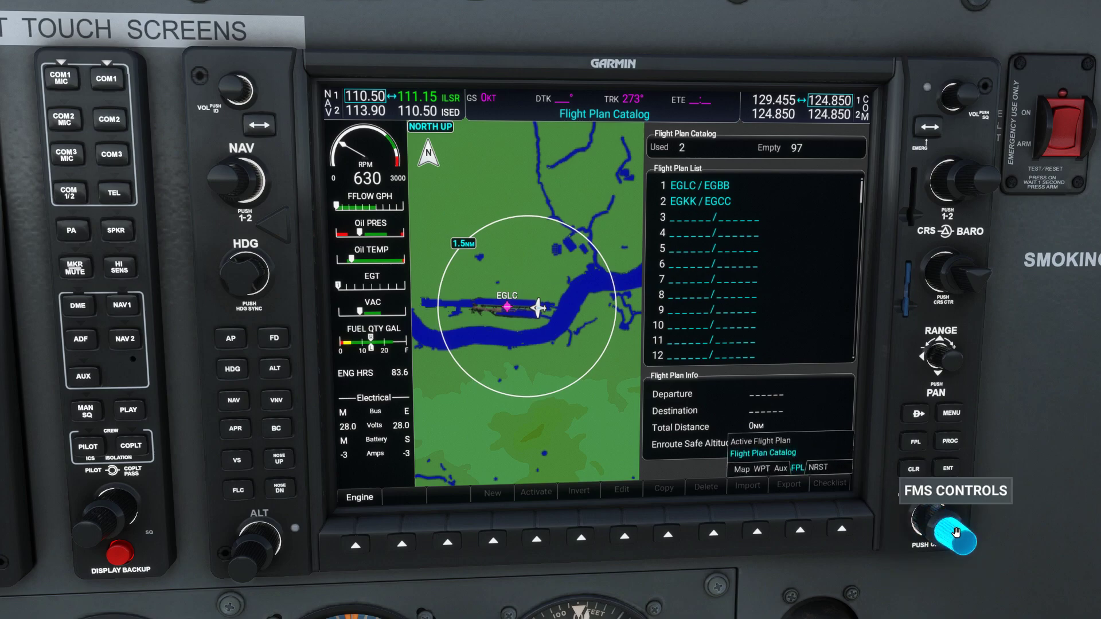
Show the Active Flight Plan page, close and reopen it, and return to the Flight Plan Catalog.
scroll(959, 536, down, 1)
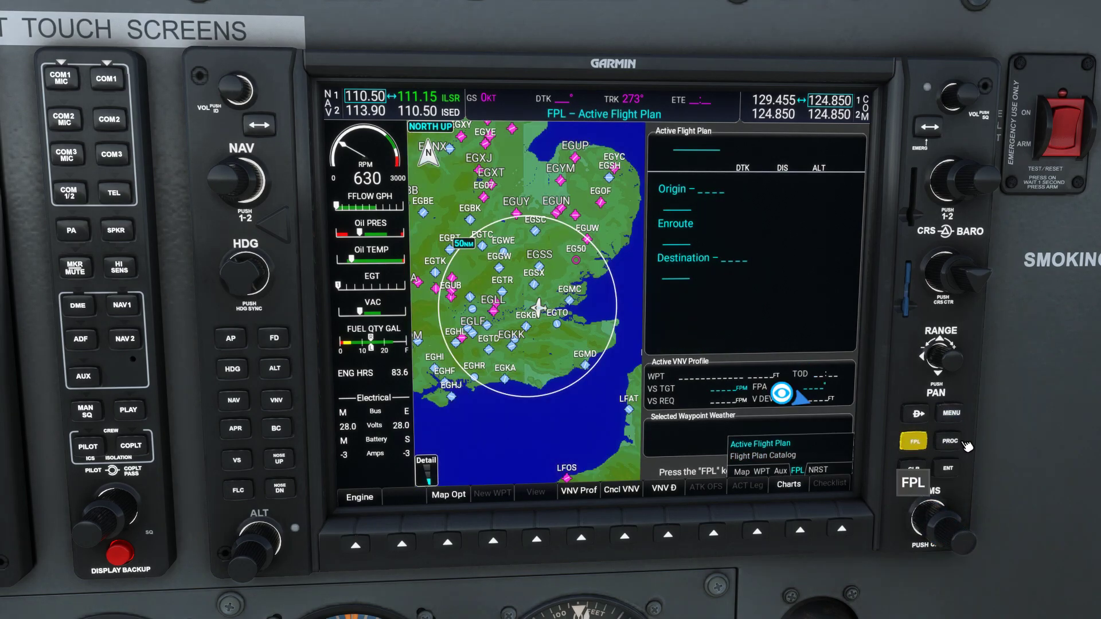
click(915, 442)
click(915, 441)
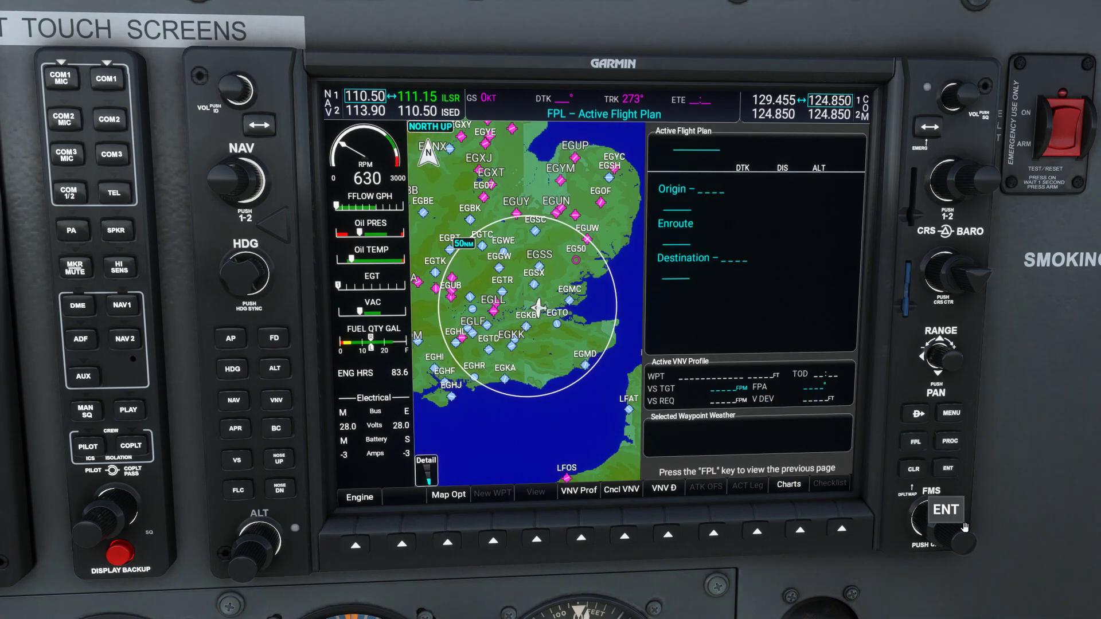
scroll(963, 536, up, 1)
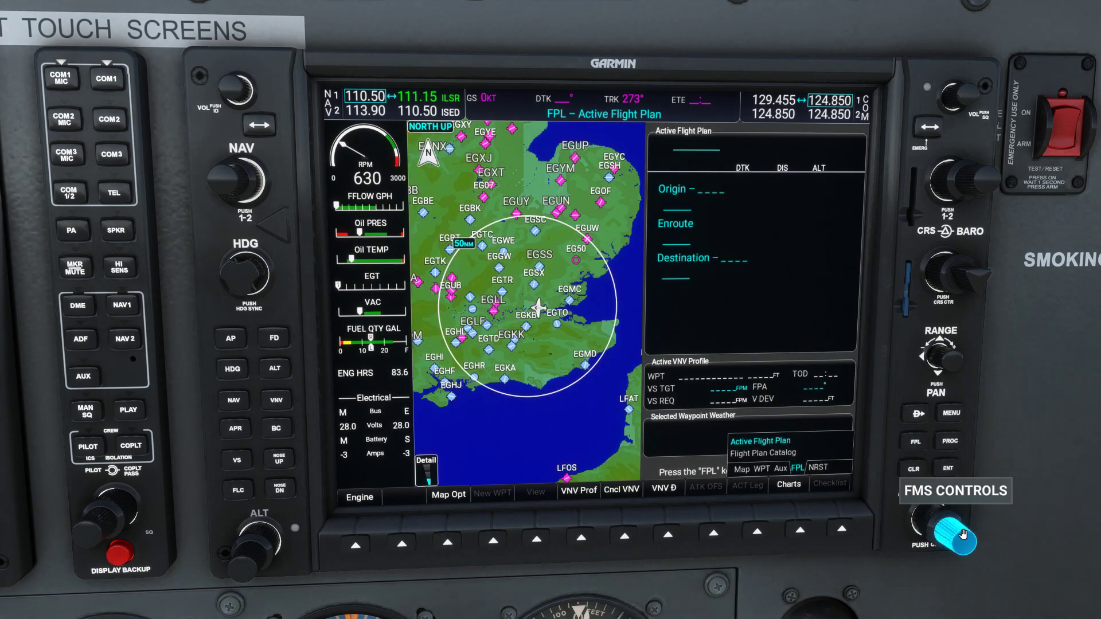
scroll(963, 534, up, 1)
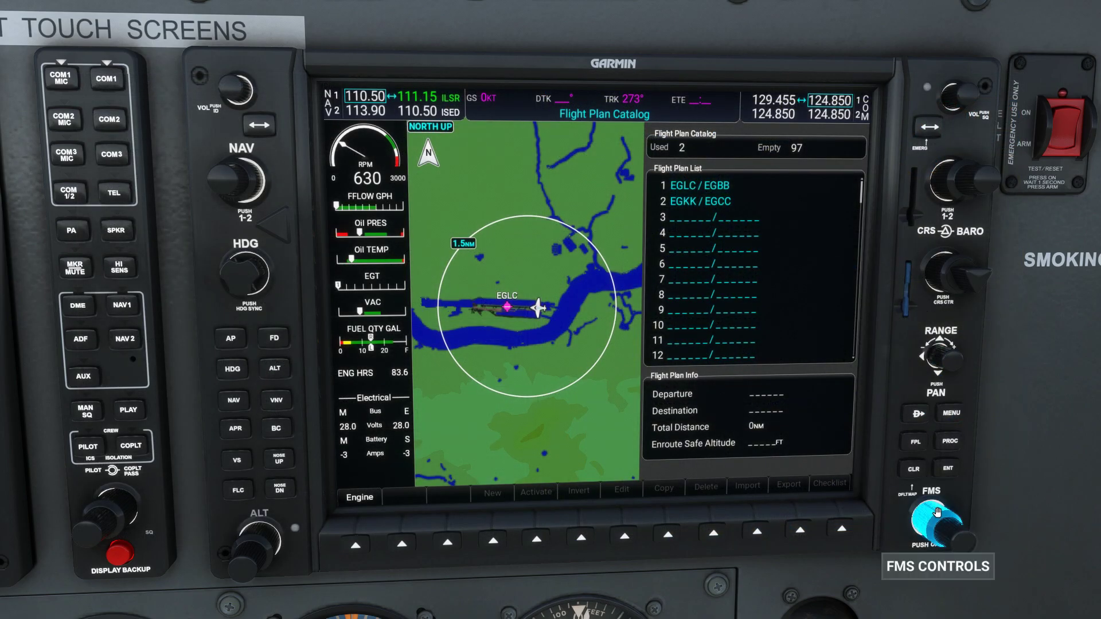
Switch from the Flight Plan Catalog to the Active Flight Plan page within the FPL group.
scroll(937, 512, down, 1)
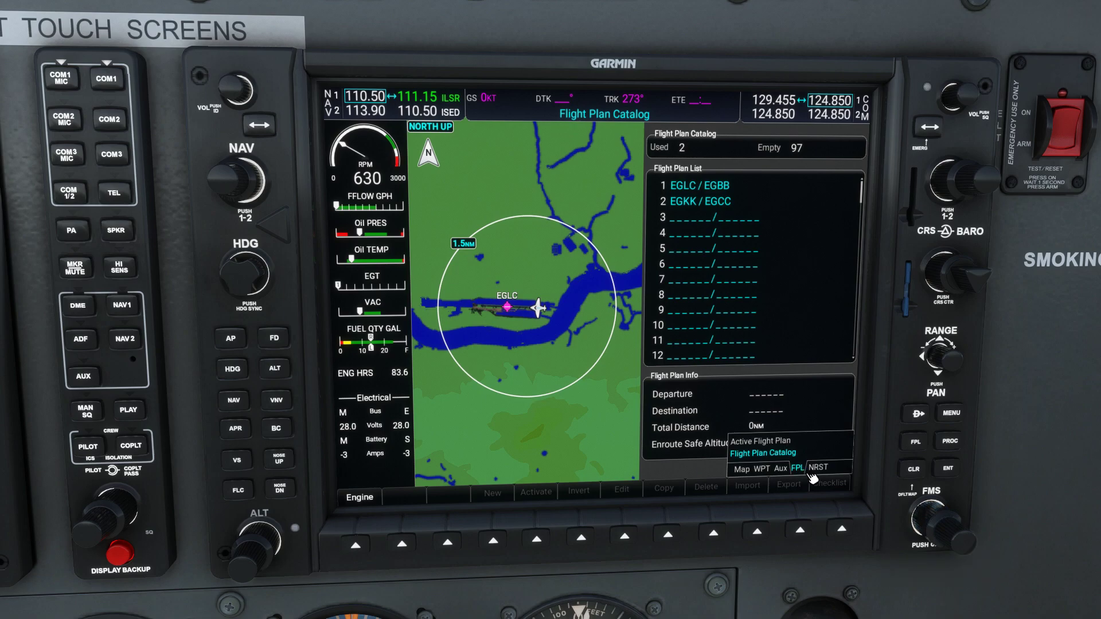
scroll(934, 512, down, 1)
scroll(935, 512, up, 1)
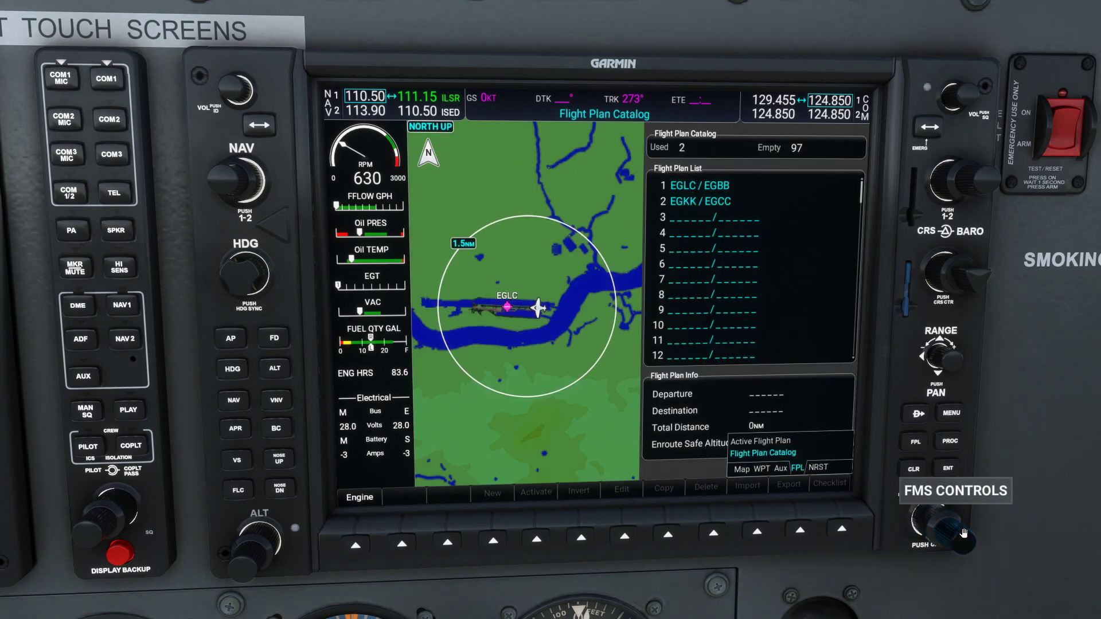
scroll(963, 532, up, 1)
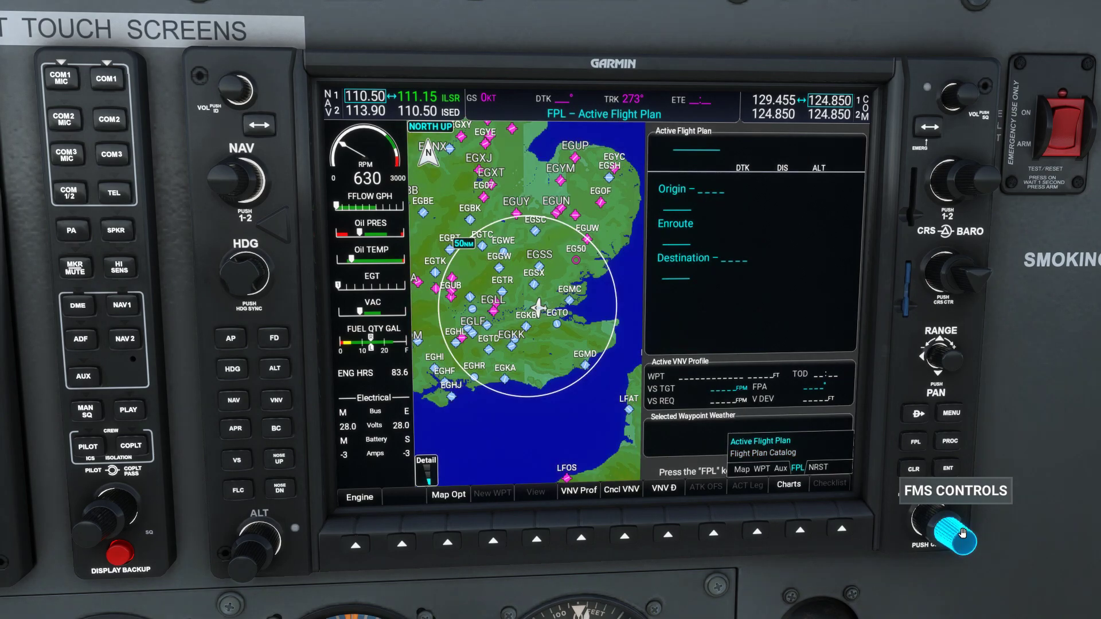
Activate the stored SimBrief flight plan EGLC/EGBB from the Flight Plan Catalog and accept the activation.
scroll(963, 532, down, 1)
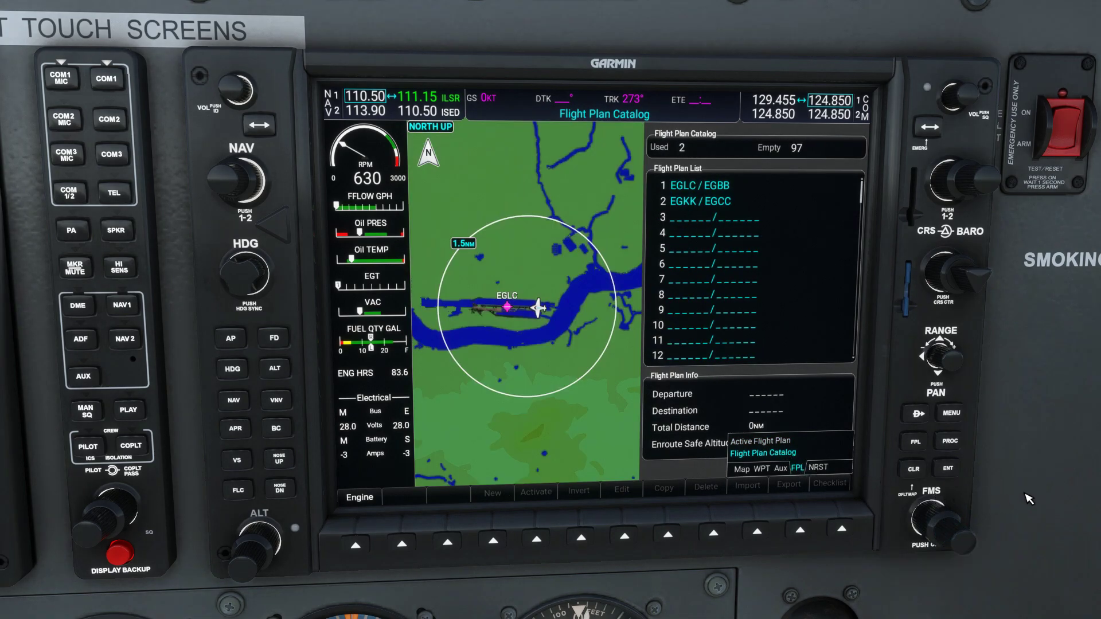
click(967, 536)
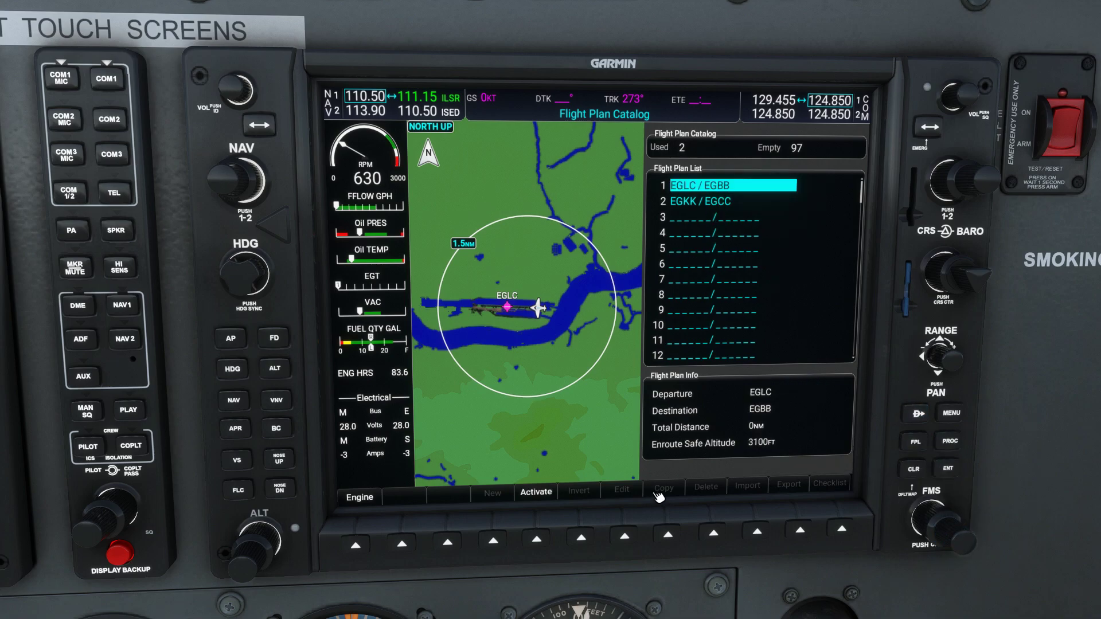
click(579, 481)
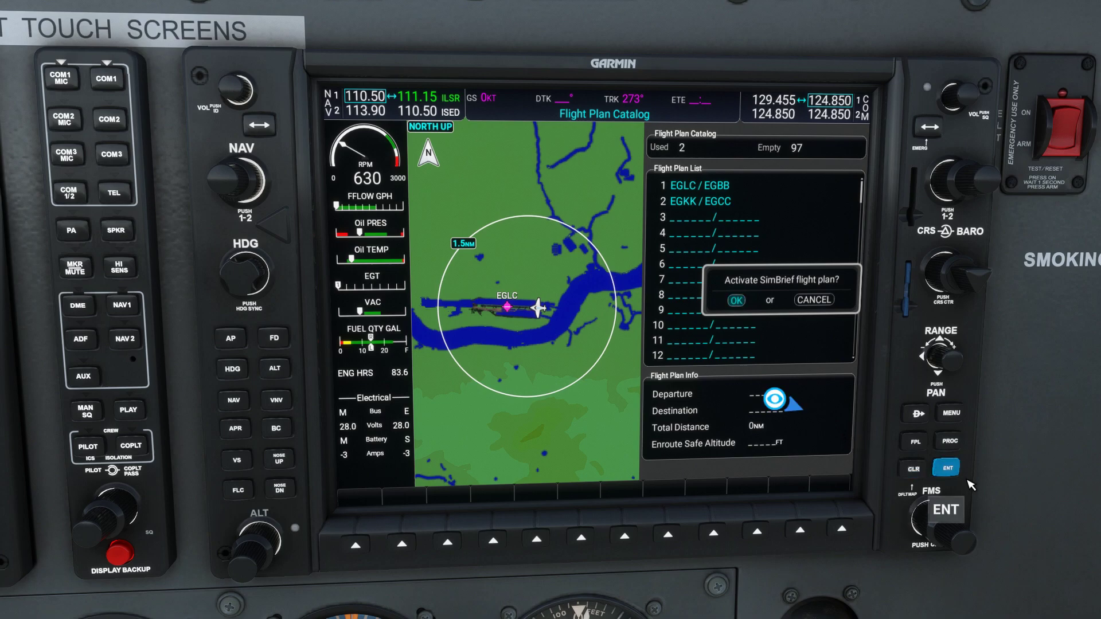
click(948, 468)
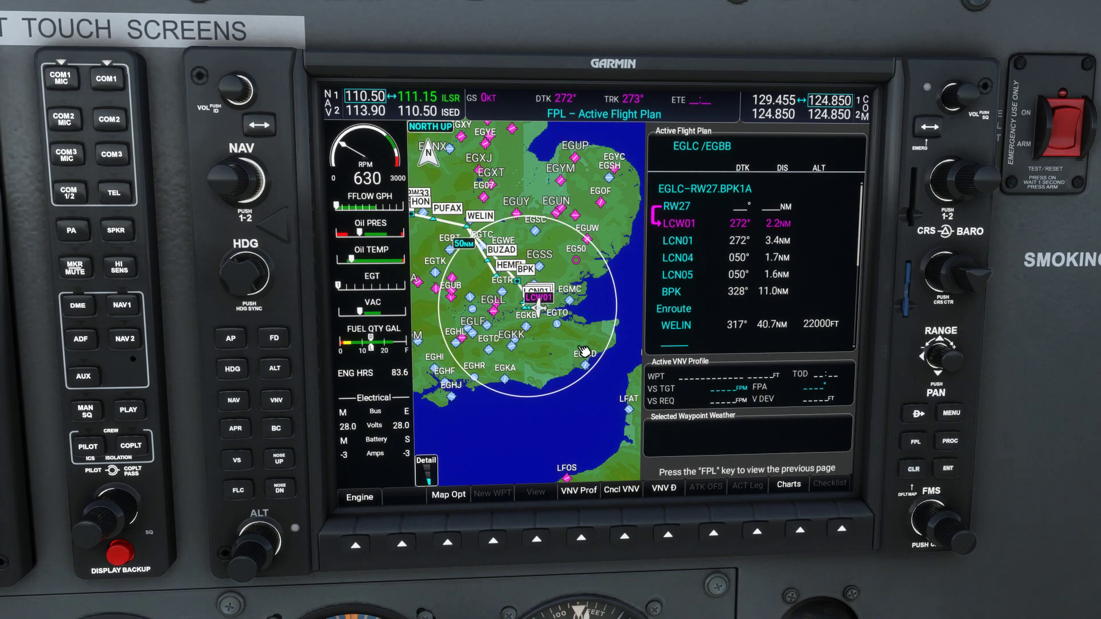
Set the navigation map range to 25 NM and pan northwest along the active route towards OSKOT.
click(916, 441)
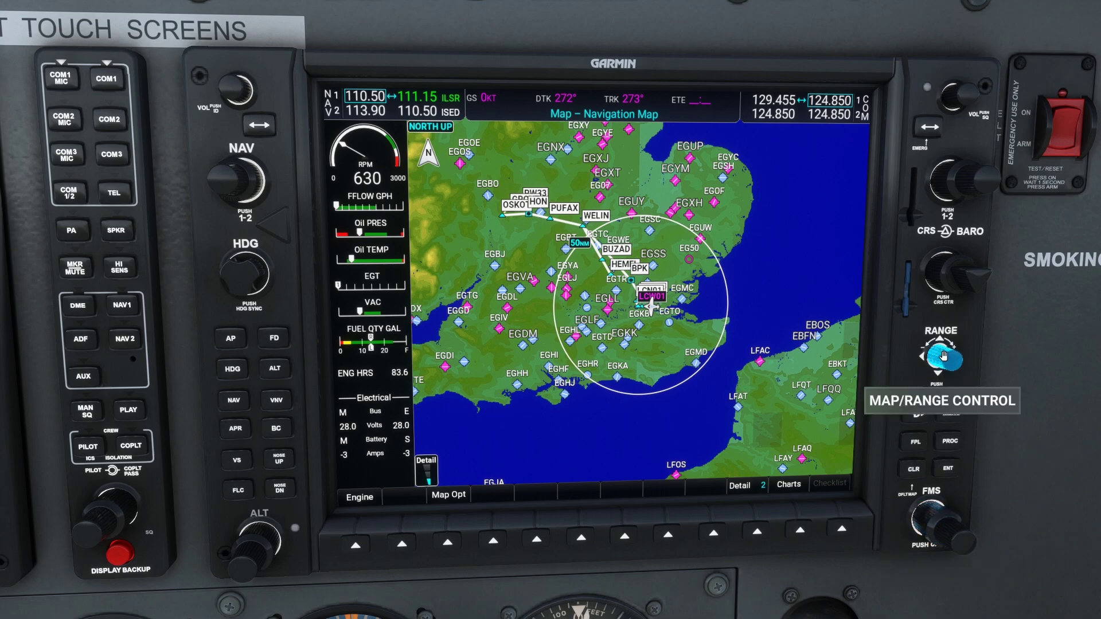
scroll(949, 362, down, 1)
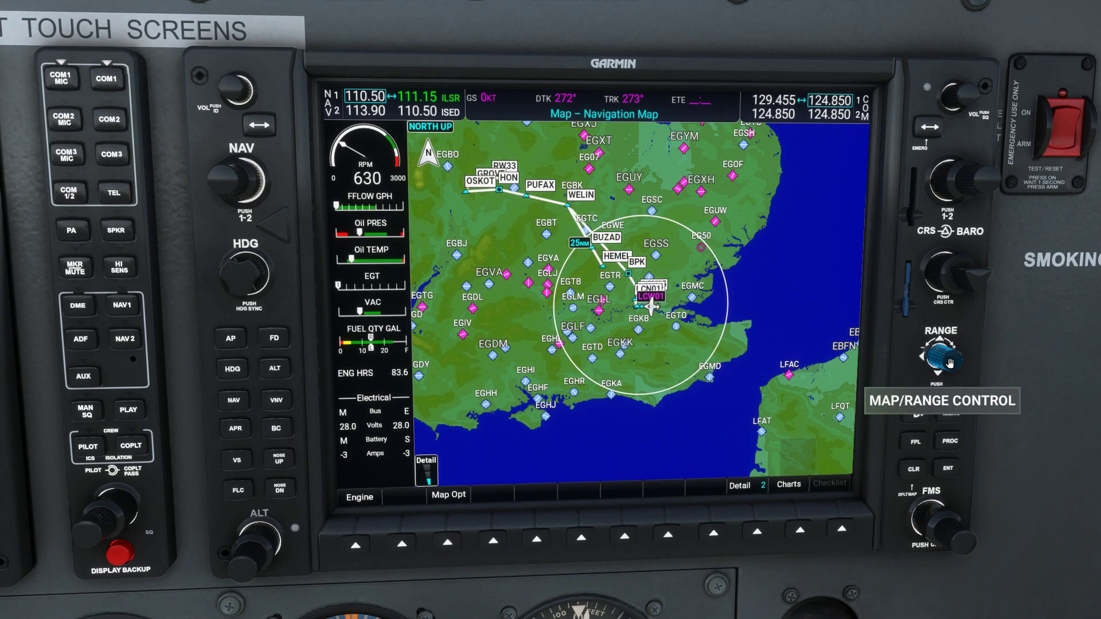
scroll(949, 362, up, 1)
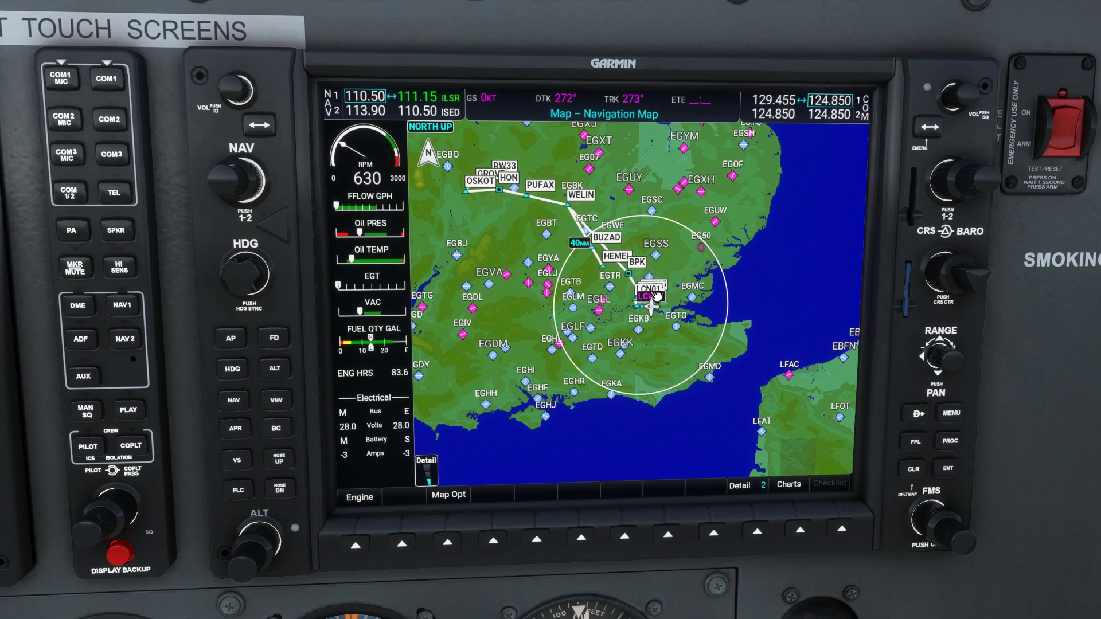
scroll(945, 357, up, 1)
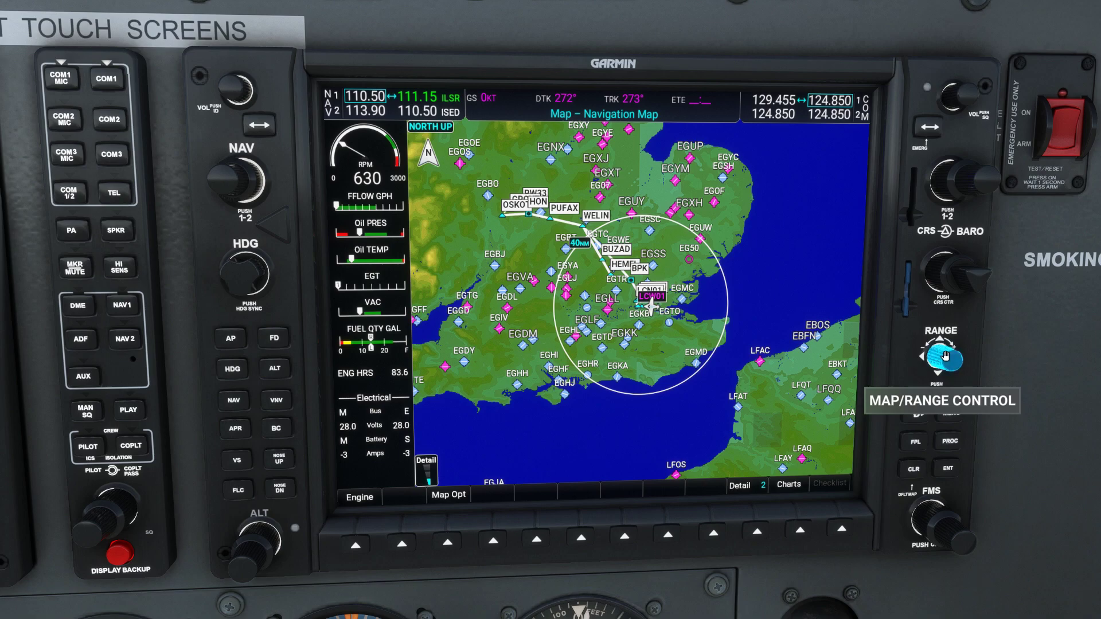
scroll(945, 356, down, 2)
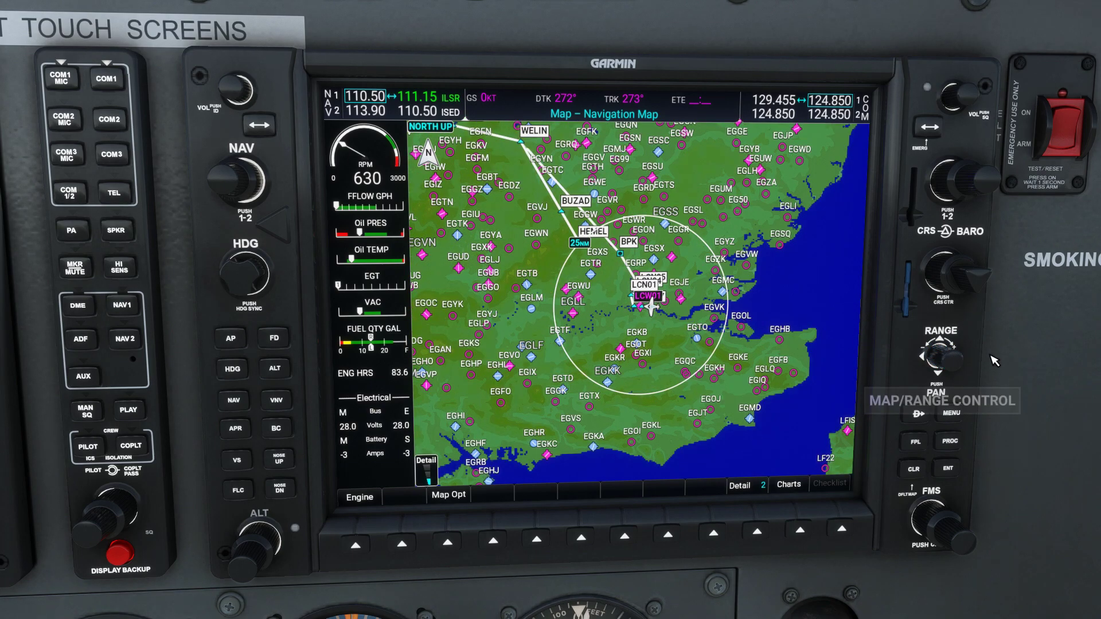
click(945, 352)
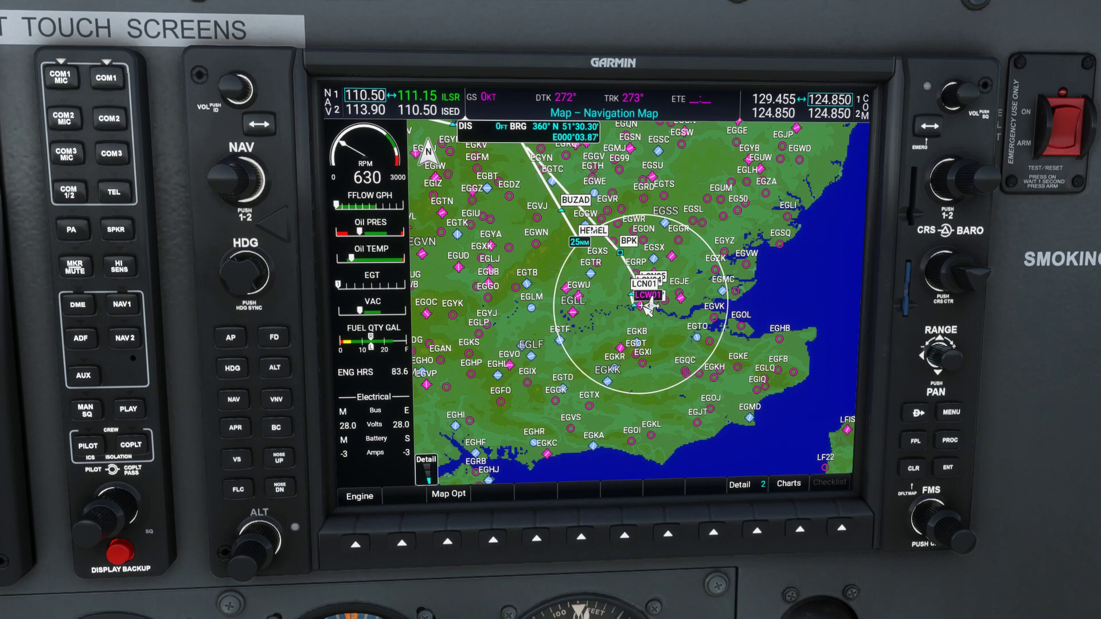
drag(846, 276, 672, 211)
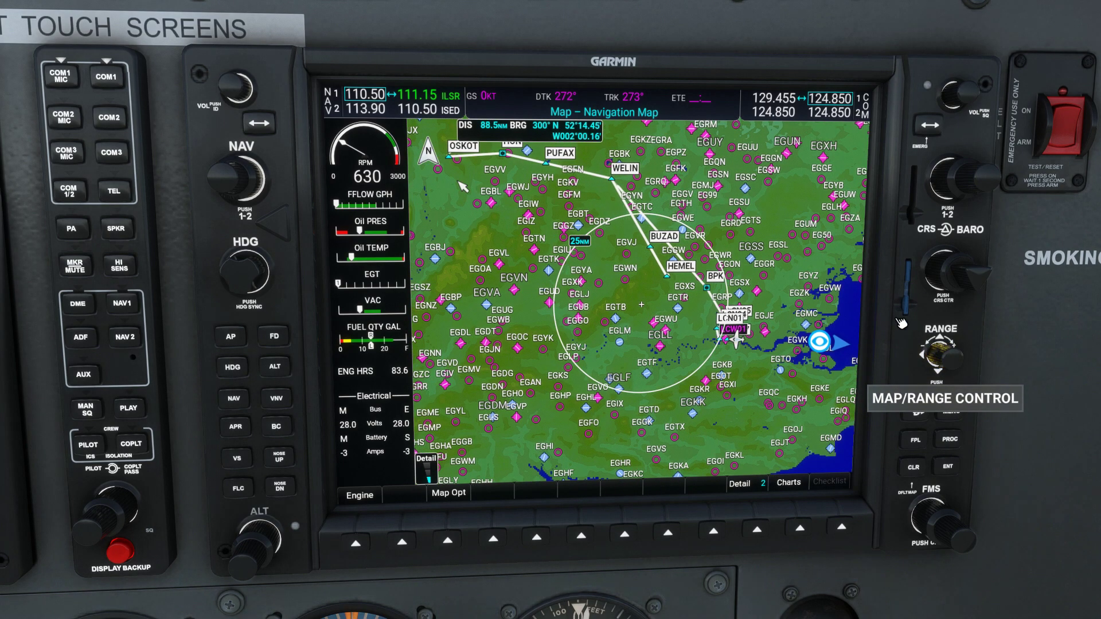
Leave map panning to recentre on the aircraft and set the navigation map range to 40 NM.
click(950, 354)
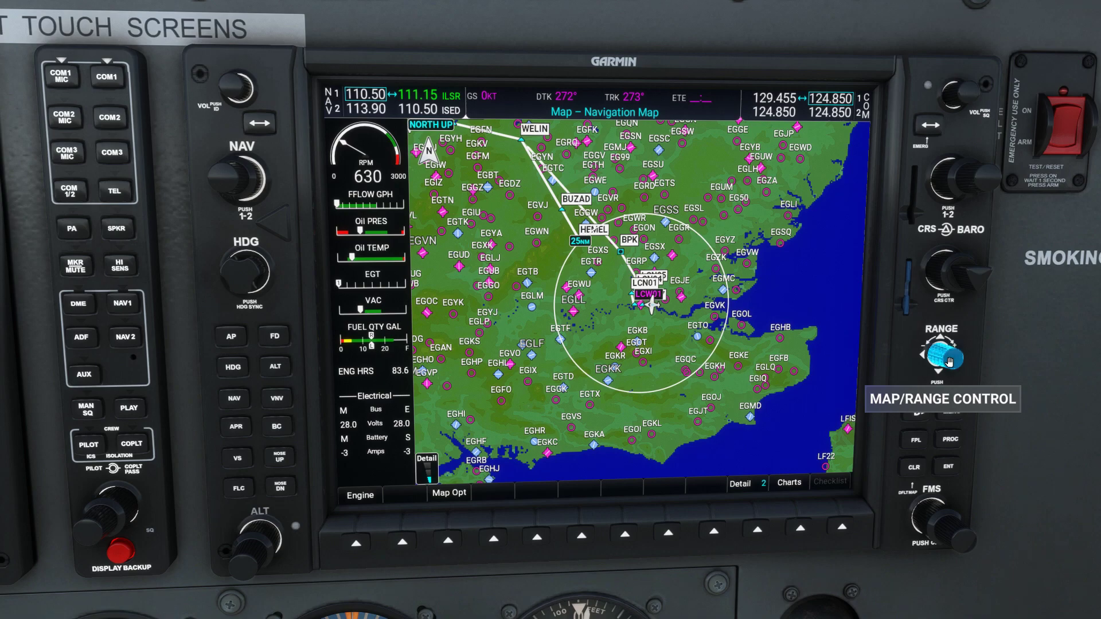
scroll(946, 363, down, 2)
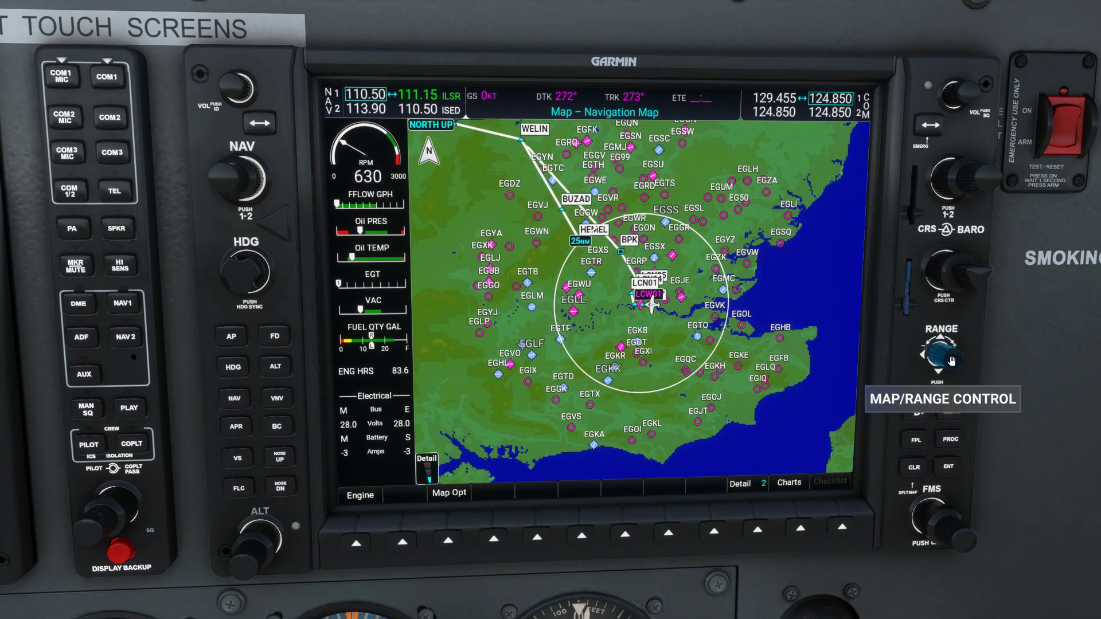
scroll(940, 511, up, 1)
Visit the Aux group's Navigraph Settings page, return to the Map group and switch through Traffic Map to IFR/VFR Charts.
scroll(941, 512, down, 4)
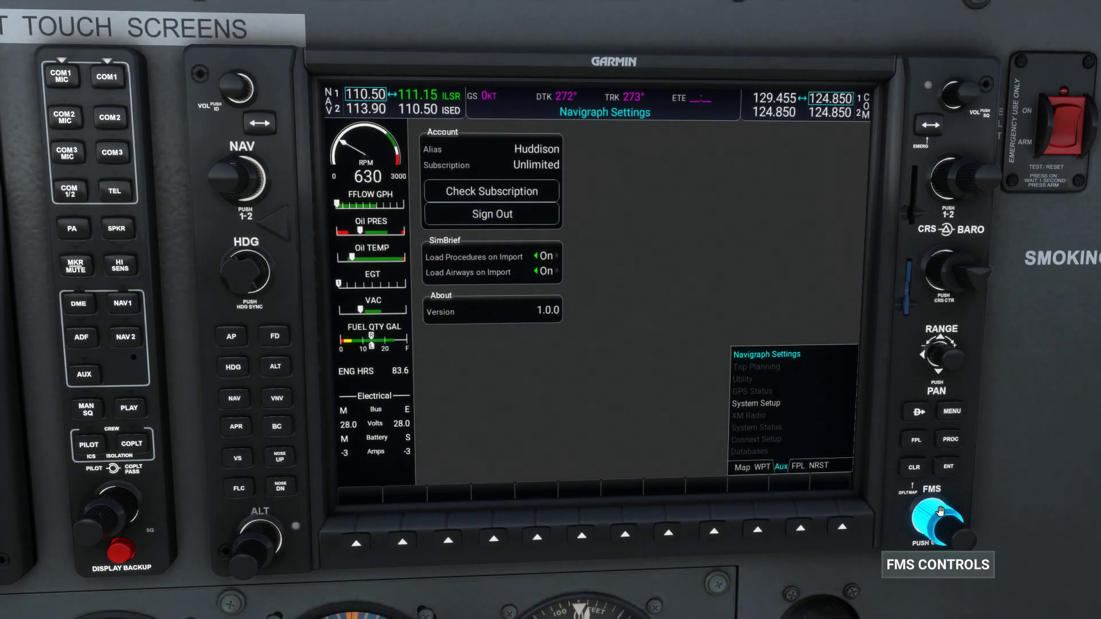
scroll(940, 512, up, 4)
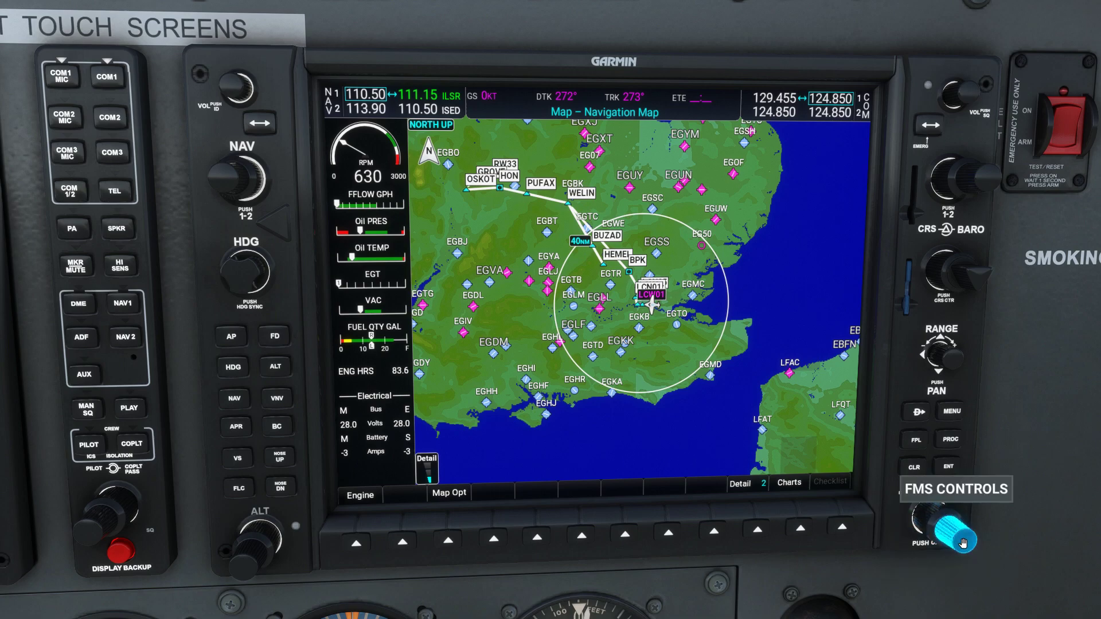
scroll(964, 542, up, 1)
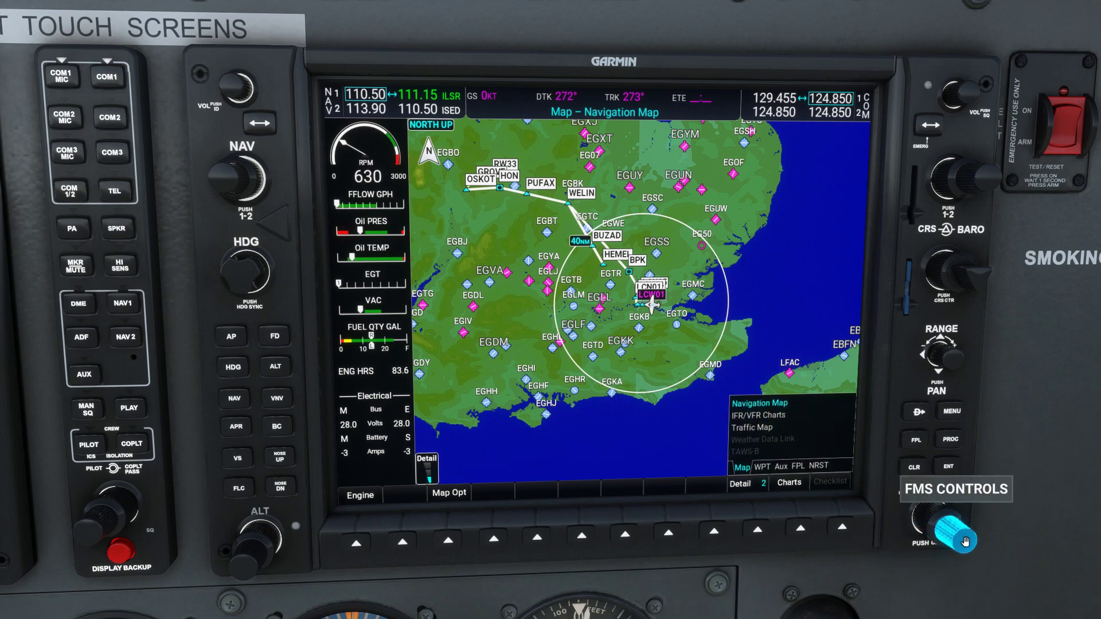
scroll(965, 542, up, 2)
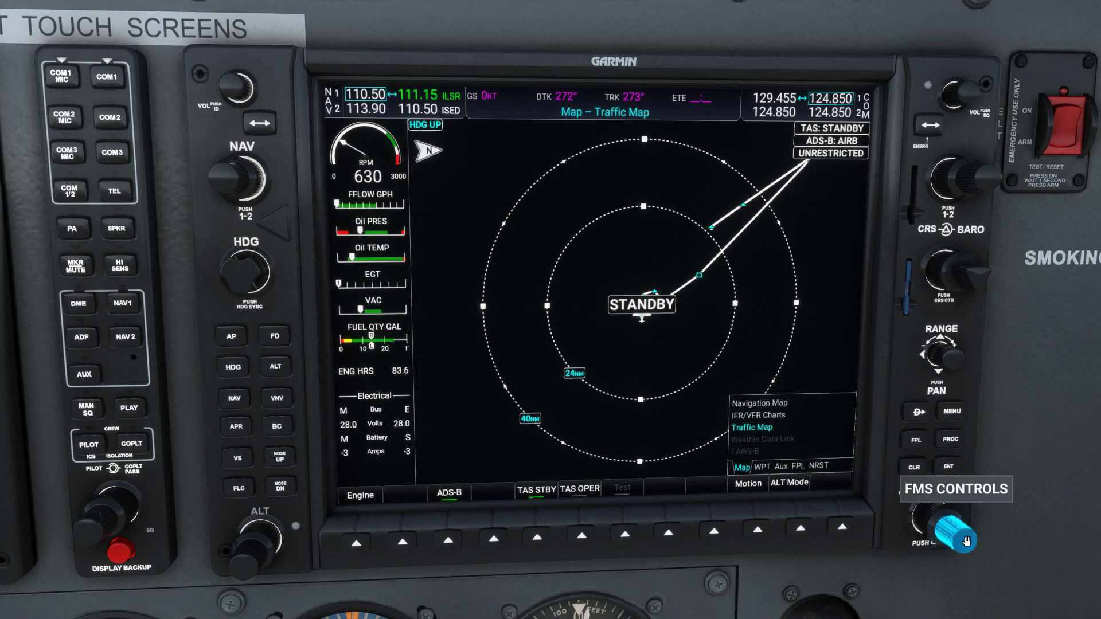
scroll(966, 541, down, 1)
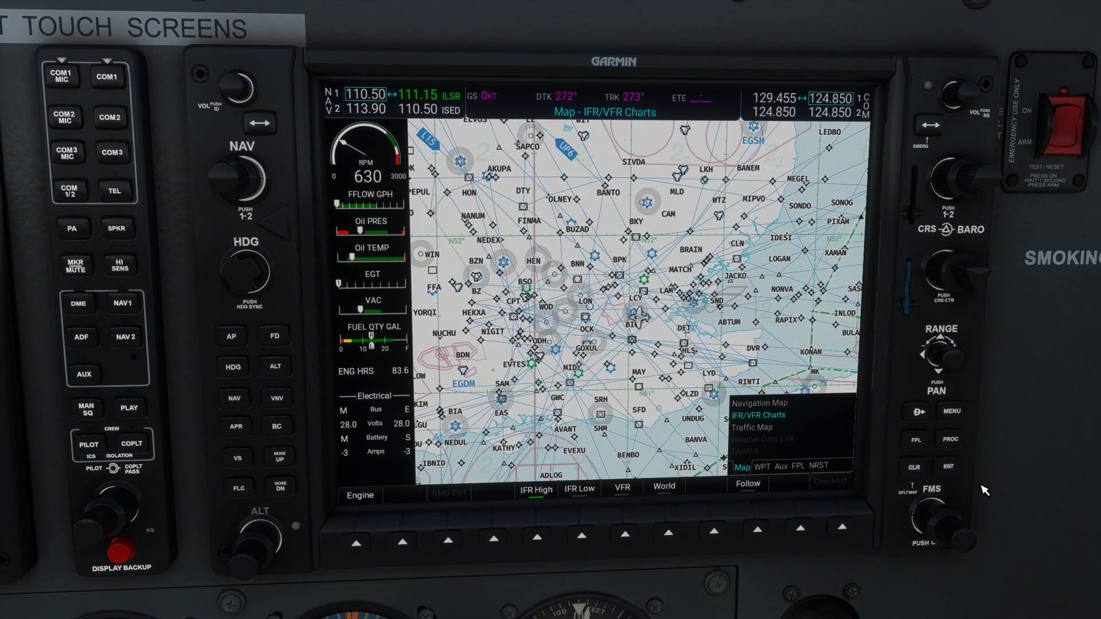
Examine the IFR High chart's coverage of the UK and Europe at wide and close ranges.
scroll(950, 360, down, 2)
scroll(950, 360, up, 5)
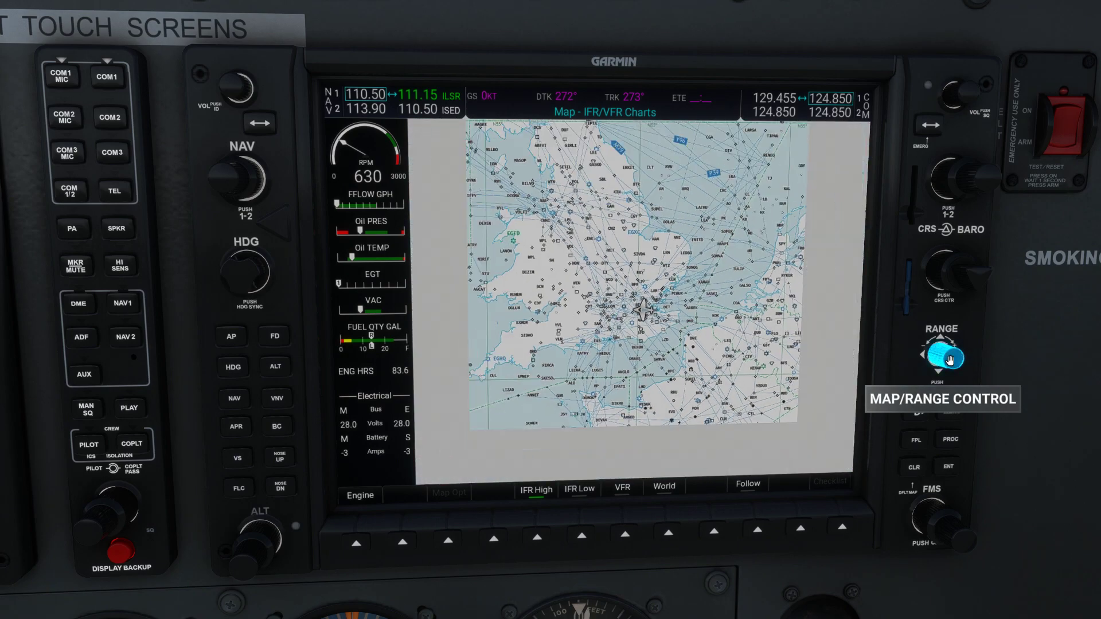
scroll(950, 360, up, 2)
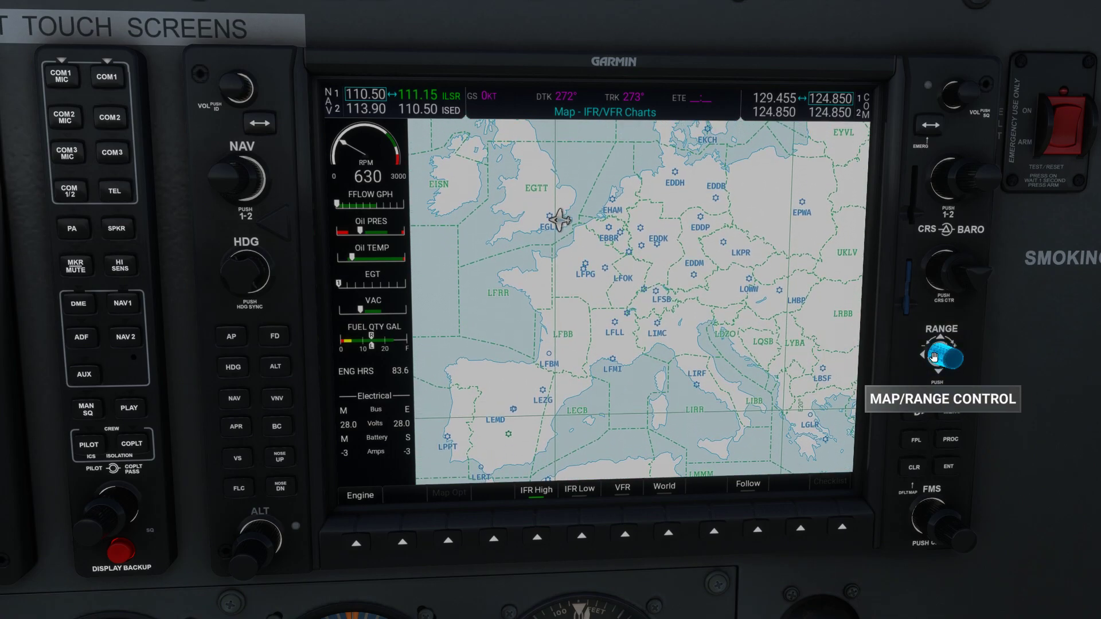
drag(985, 369, 1022, 368)
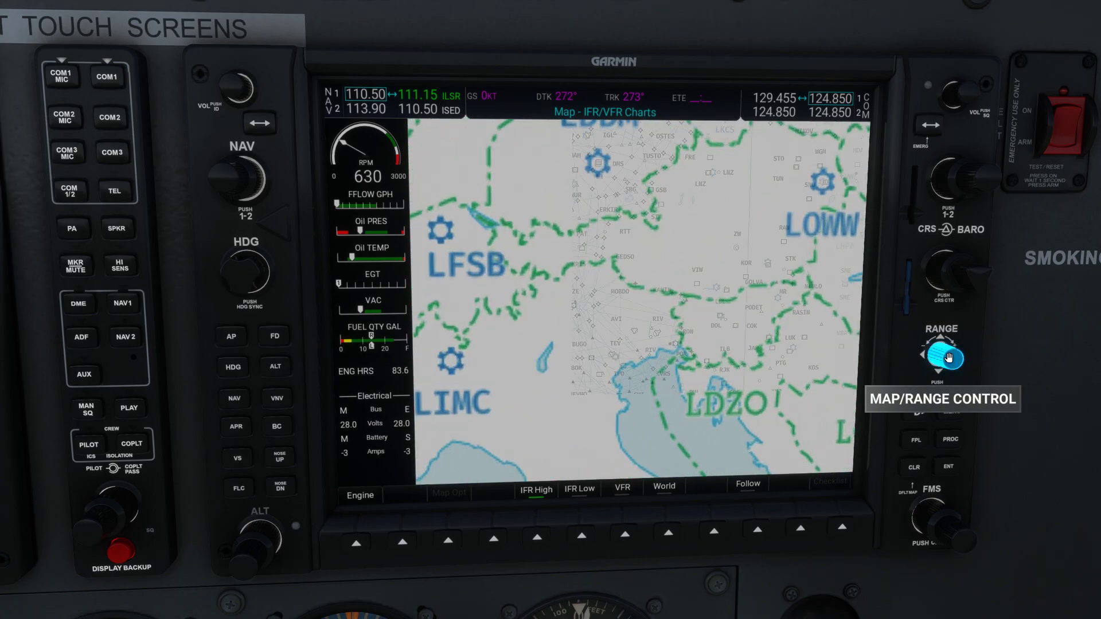
drag(911, 342, 840, 306)
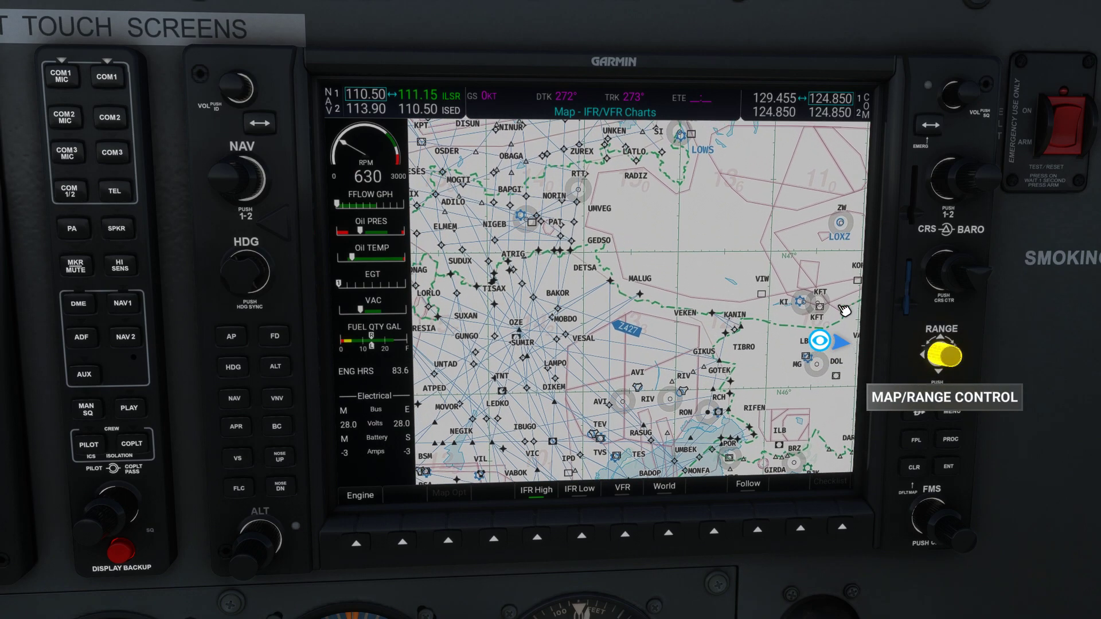
drag(598, 243, 495, 210)
drag(939, 355, 550, 254)
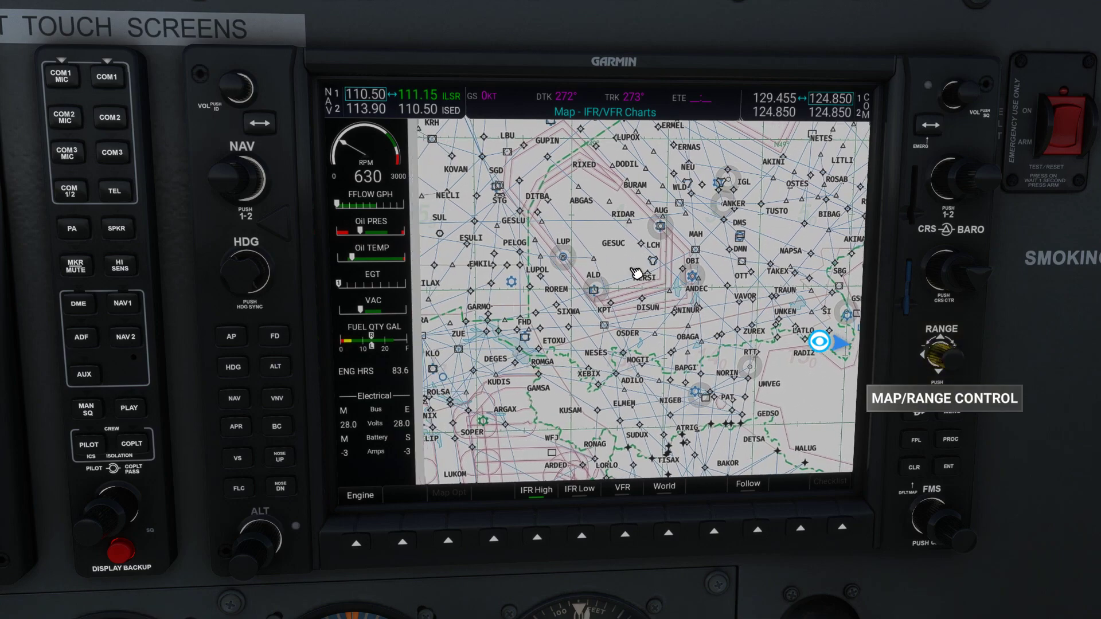
scroll(945, 358, down, 1)
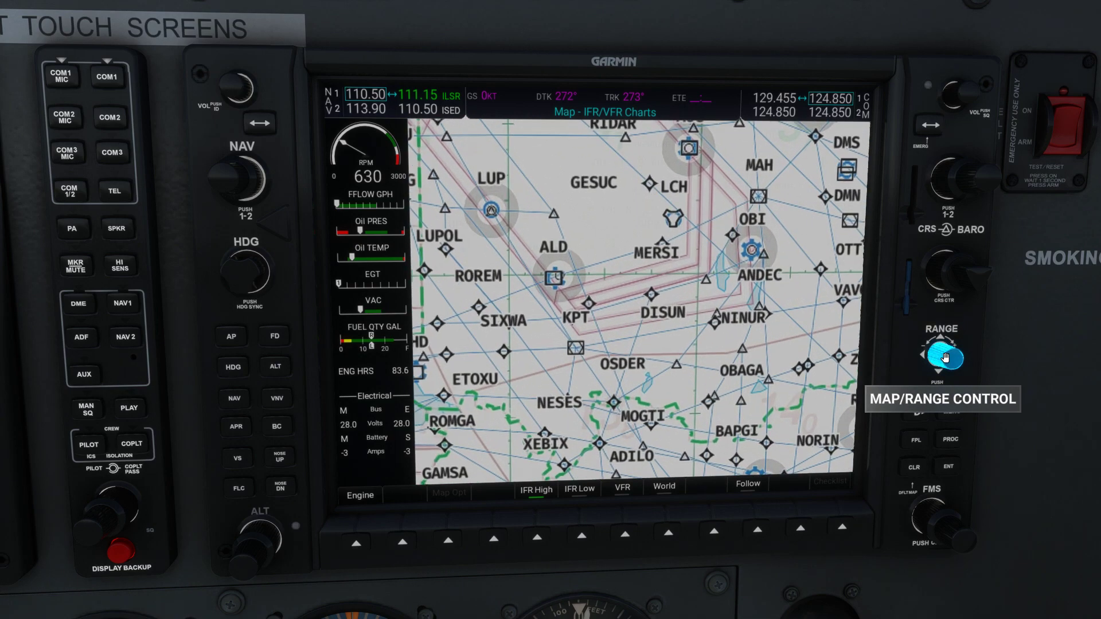
scroll(945, 357, up, 6)
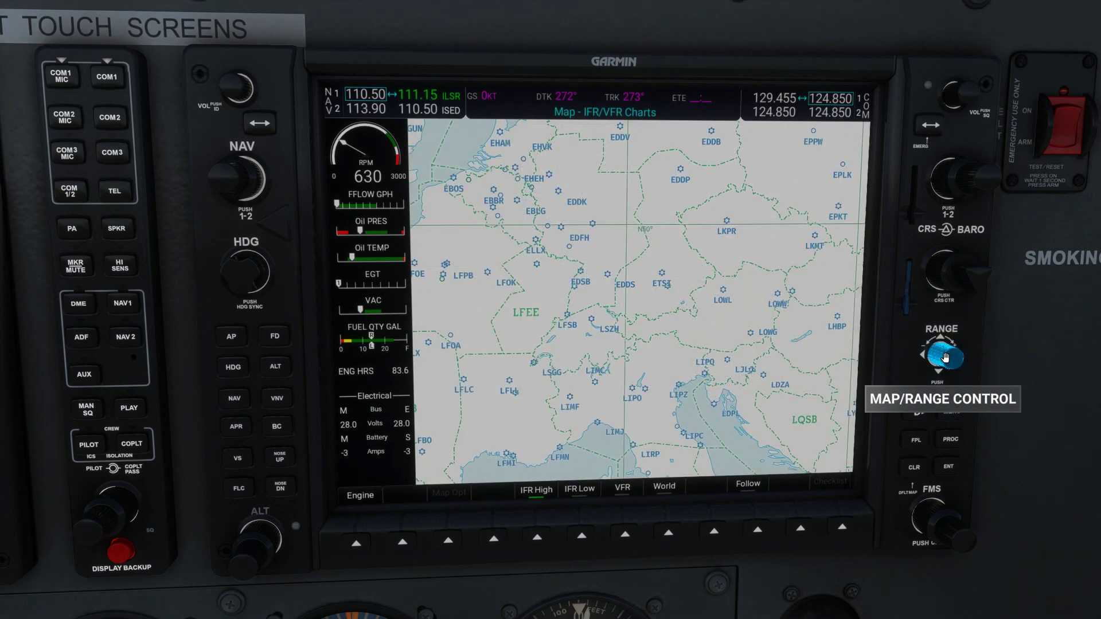
scroll(938, 509, down, 1)
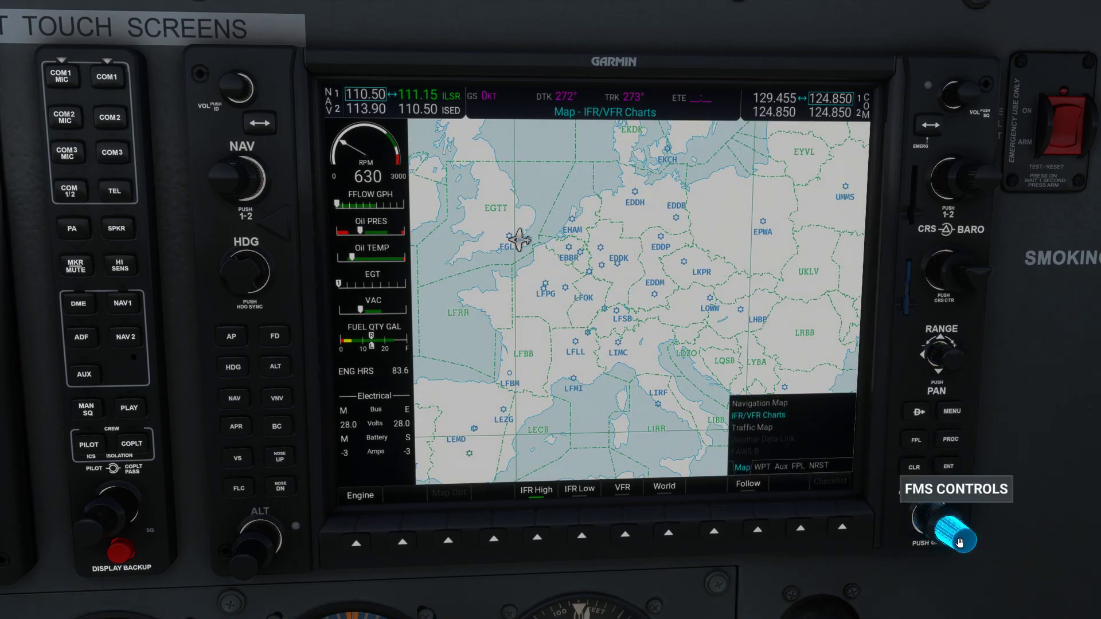
Return to the Navigation Map page and bring up the EGLC London City airport chart for viewing.
scroll(959, 542, down, 1)
scroll(959, 542, up, 1)
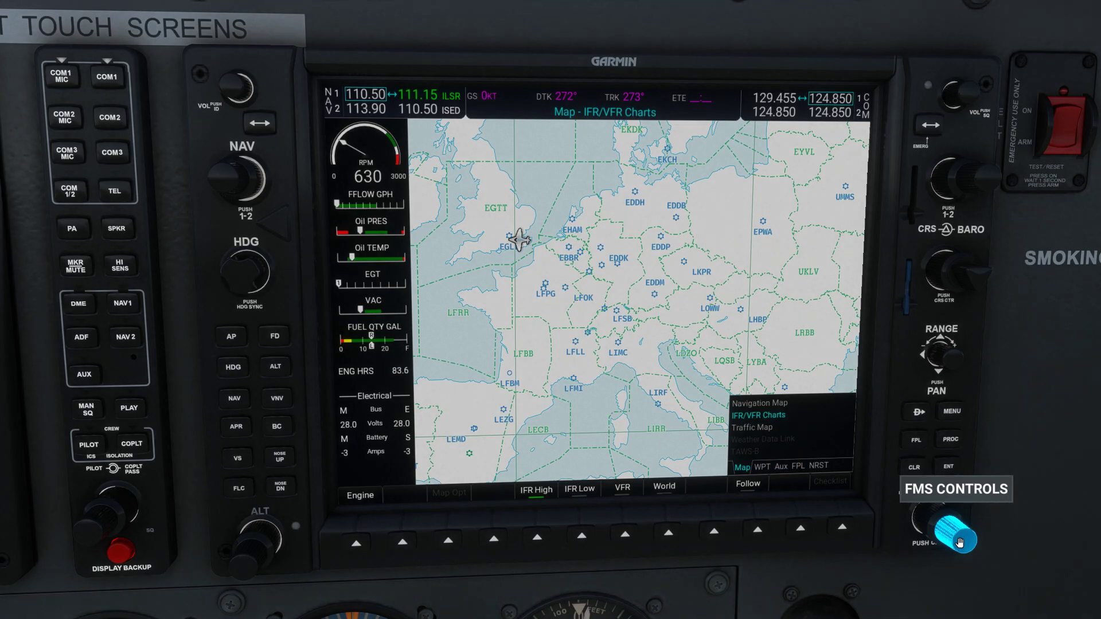
scroll(960, 539, up, 1)
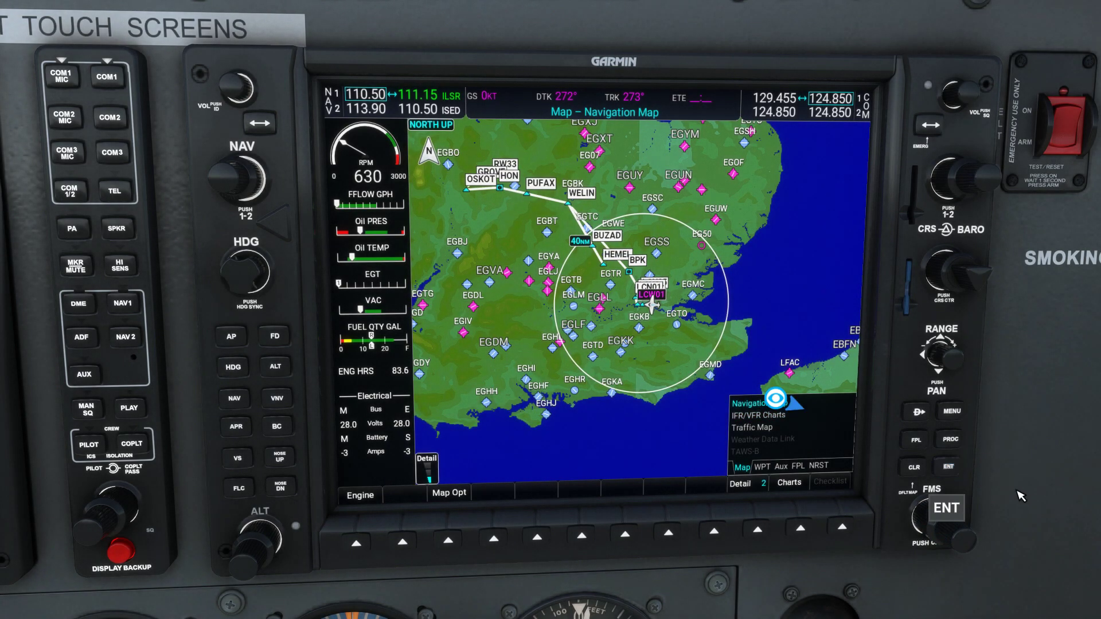
click(805, 532)
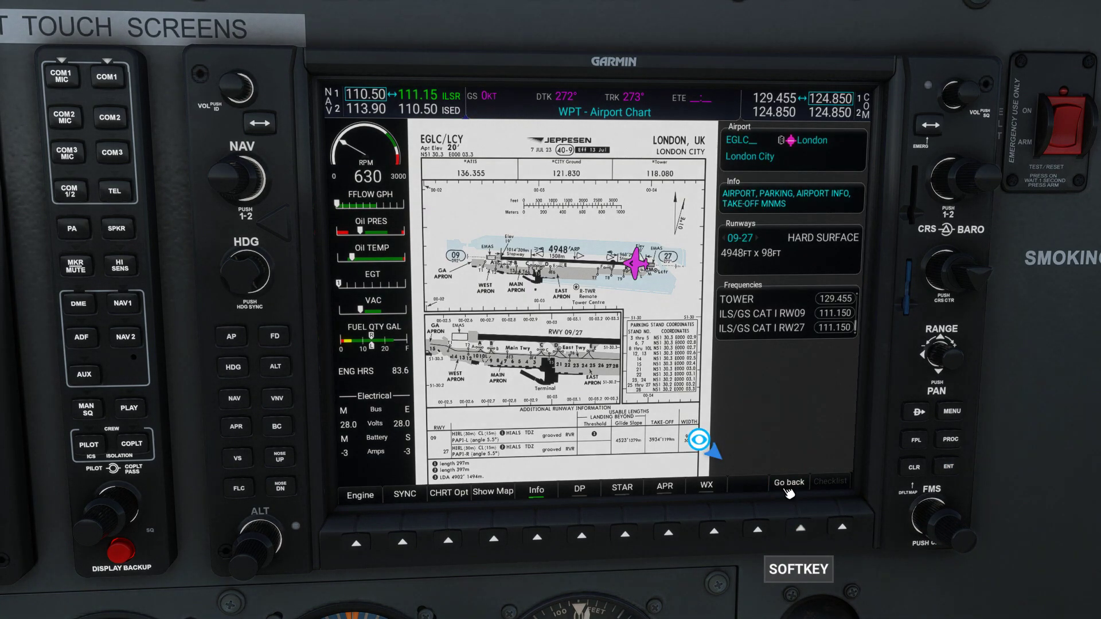
scroll(1041, 488, down, 5)
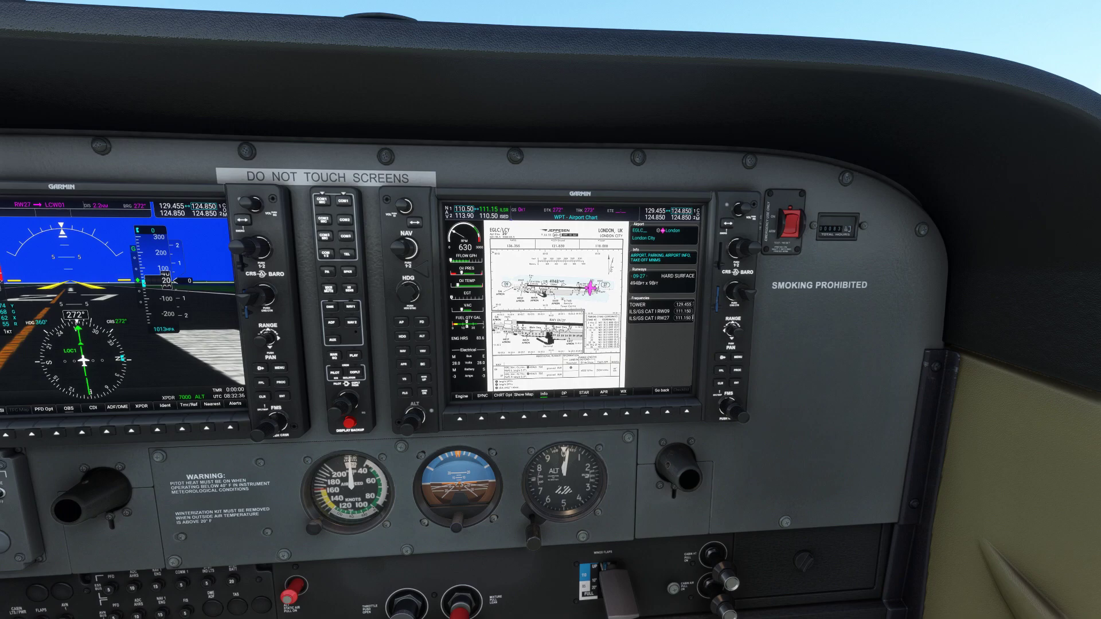
scroll(816, 382, up, 3)
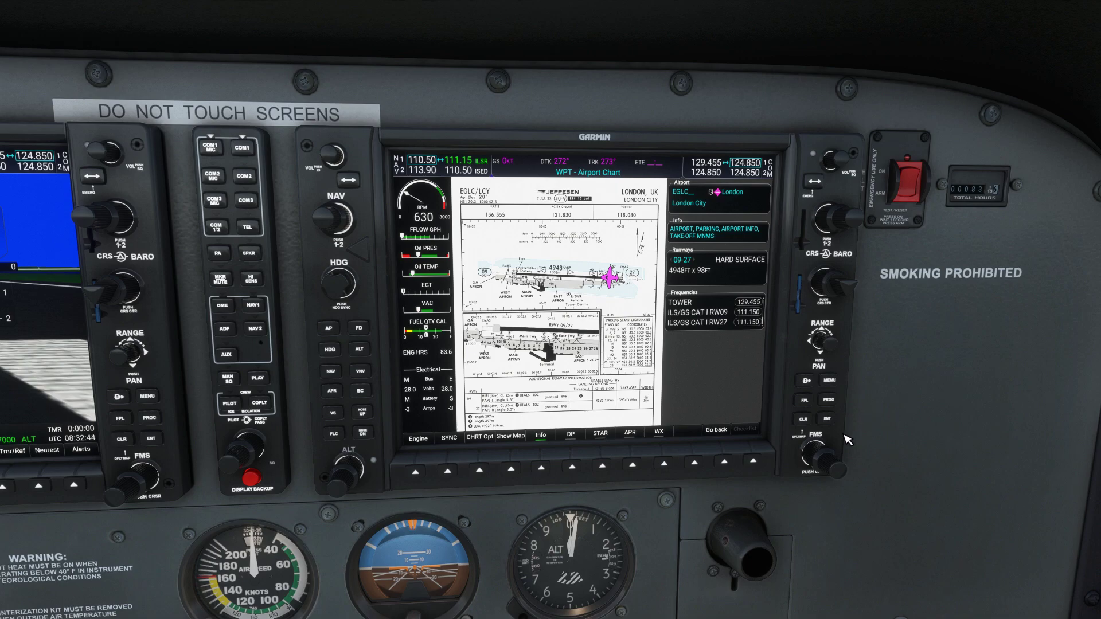
Switch from the airport chart to the Flight Plan Catalog page in the FPL group.
scroll(820, 451, down, 1)
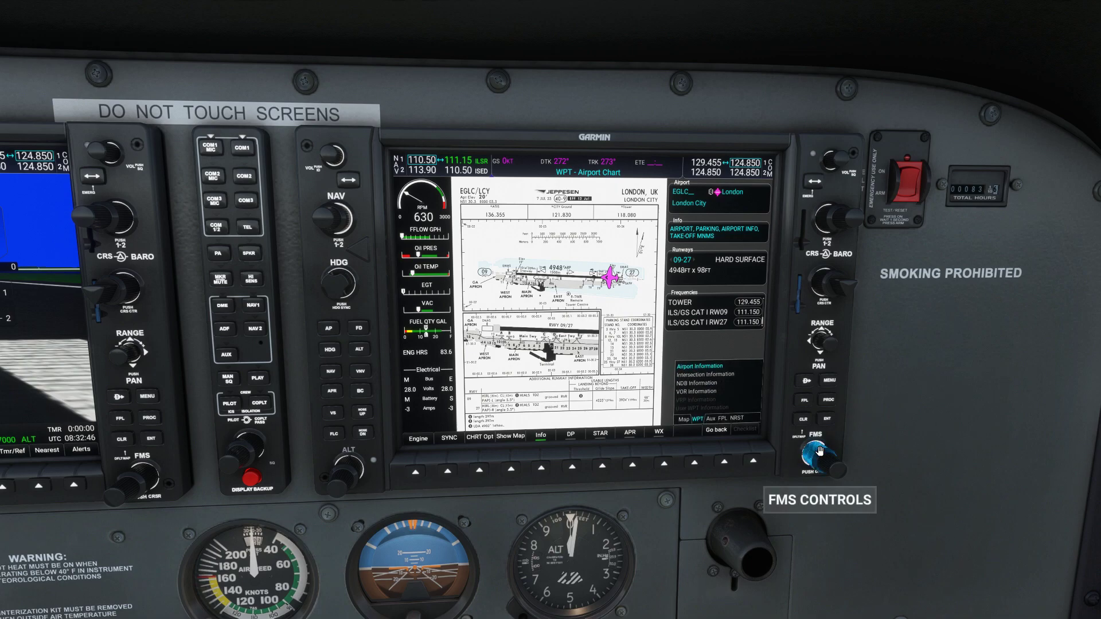
scroll(820, 452, down, 1)
scroll(820, 451, down, 1)
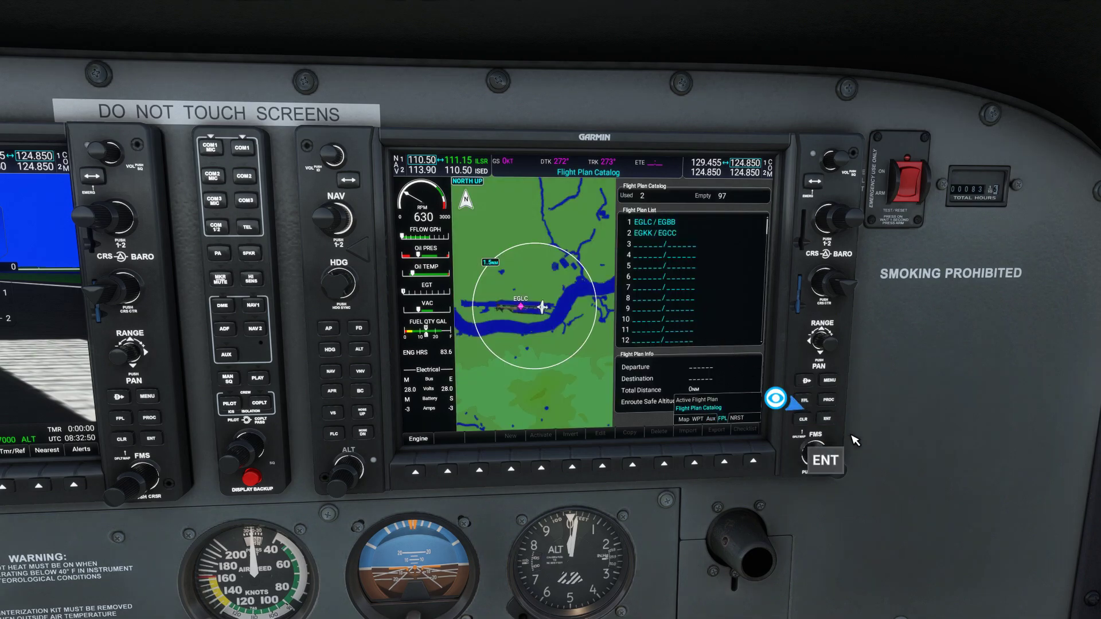
Activate the EGLC/EGBB SimBrief flight plan again, accept the activation, and close the Active Flight Plan page to show the Navigation Map.
click(833, 463)
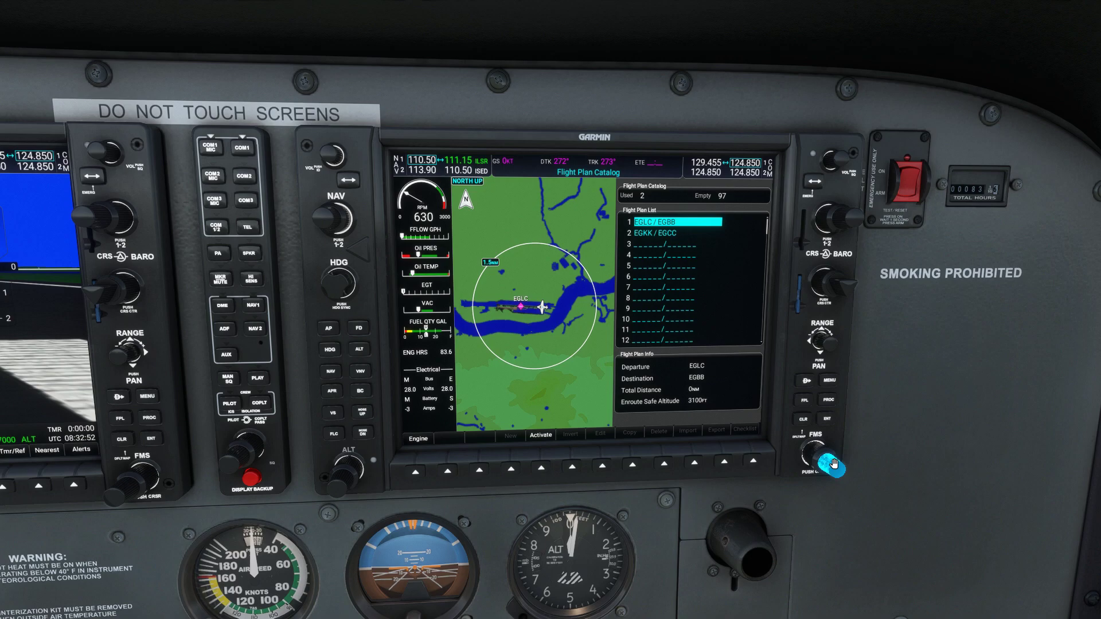
click(541, 467)
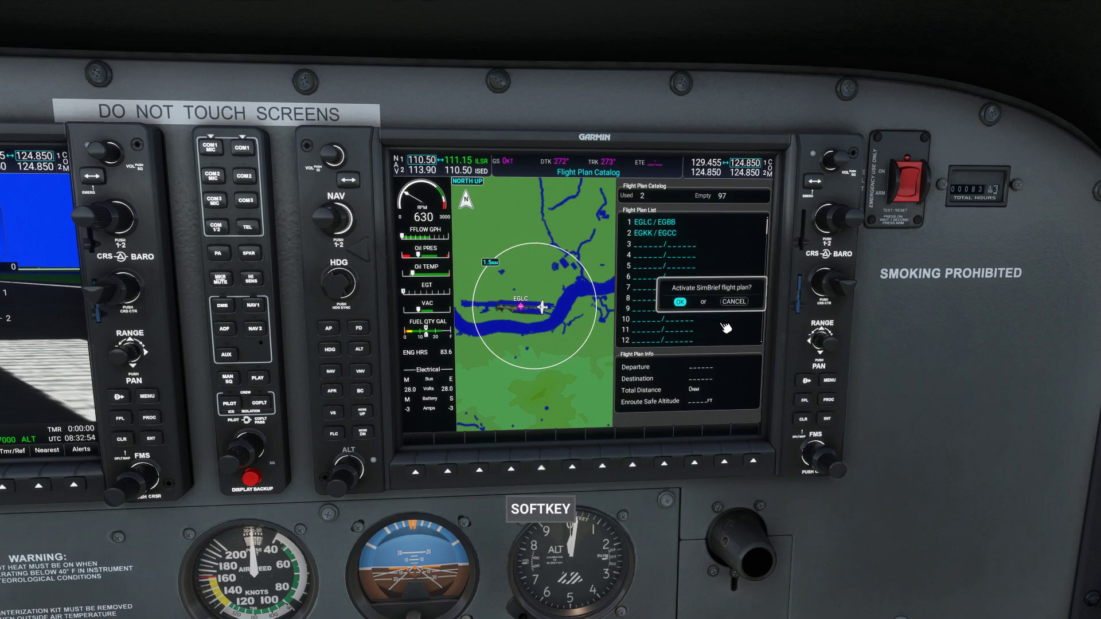
click(826, 418)
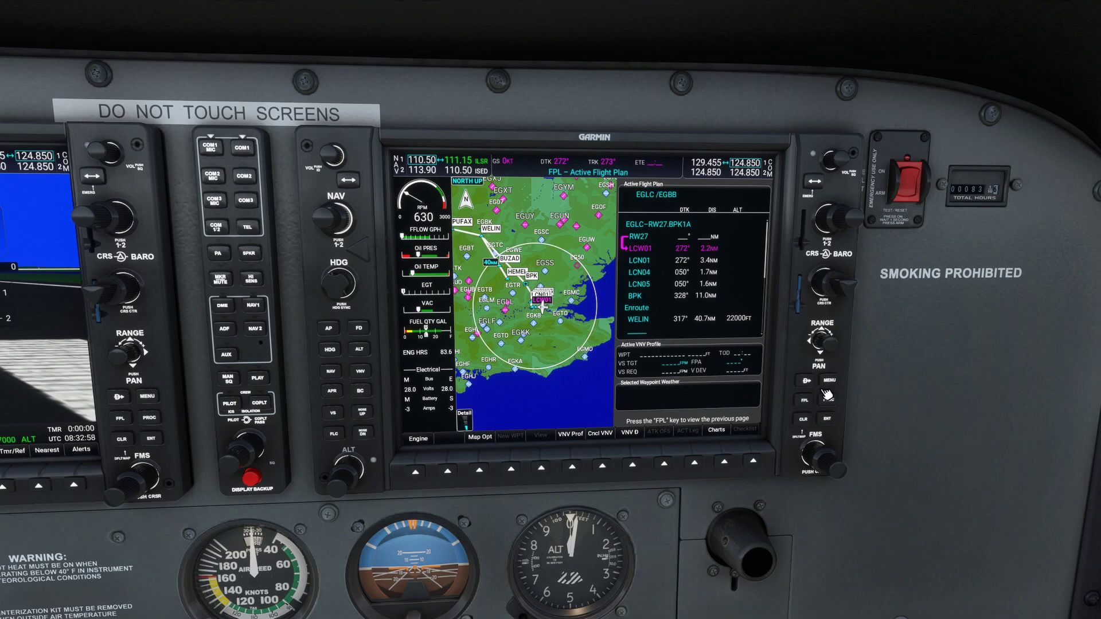
click(804, 400)
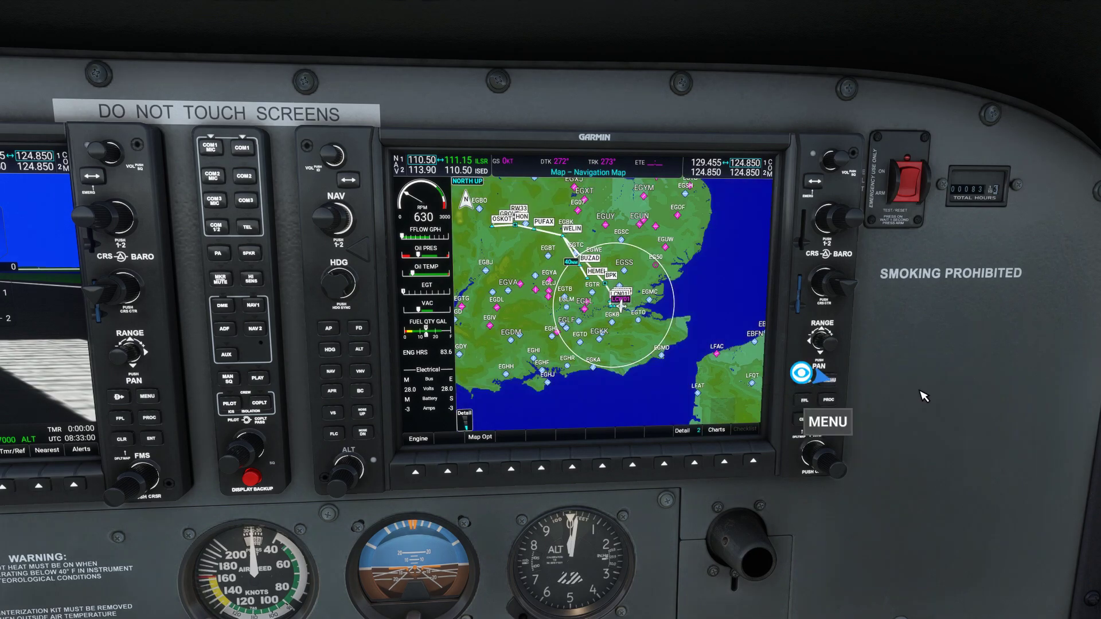